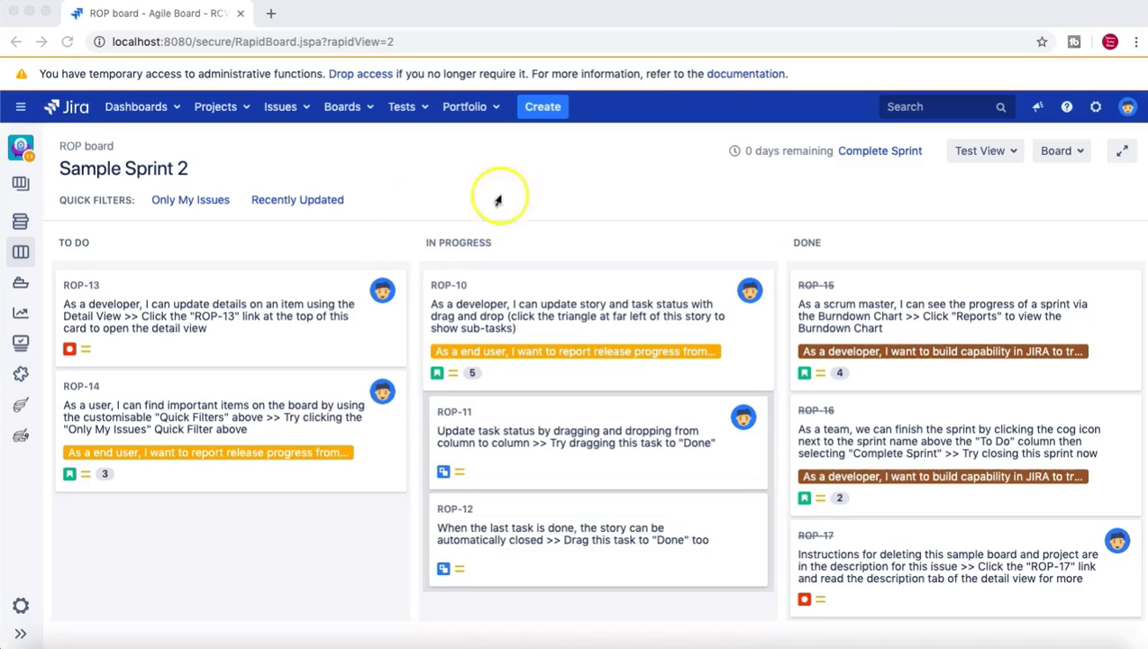
Browse the To Do cards on the Sample Sprint 2 board and briefly view the projects list.
click(559, 183)
key(j)
key(j)
key(Escape)
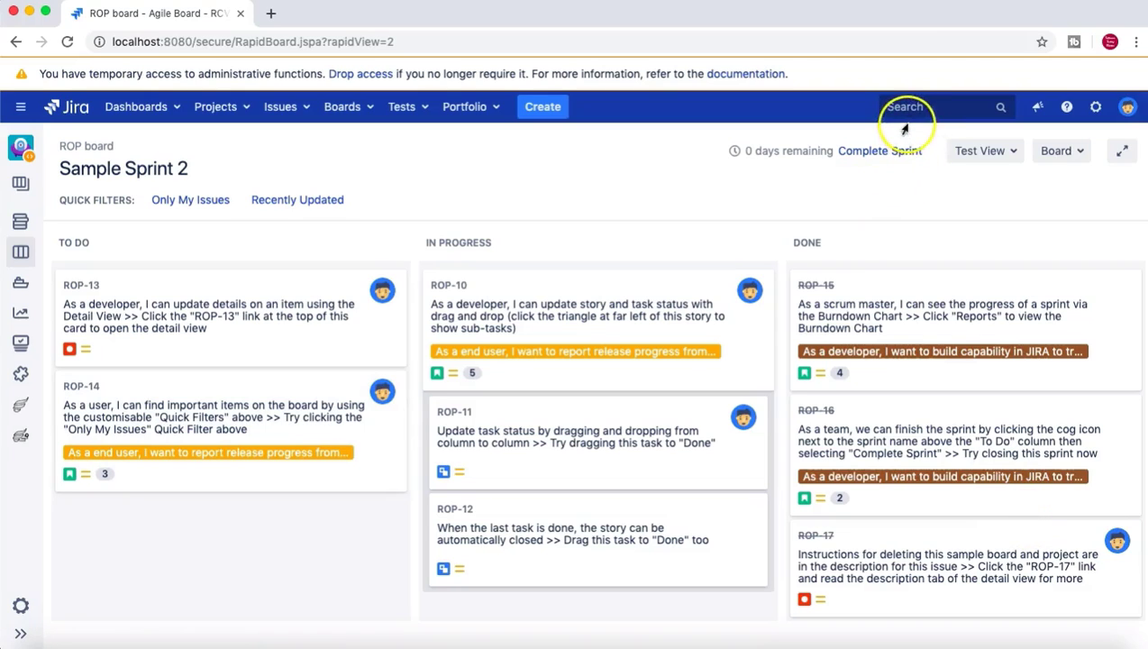
key(Down)
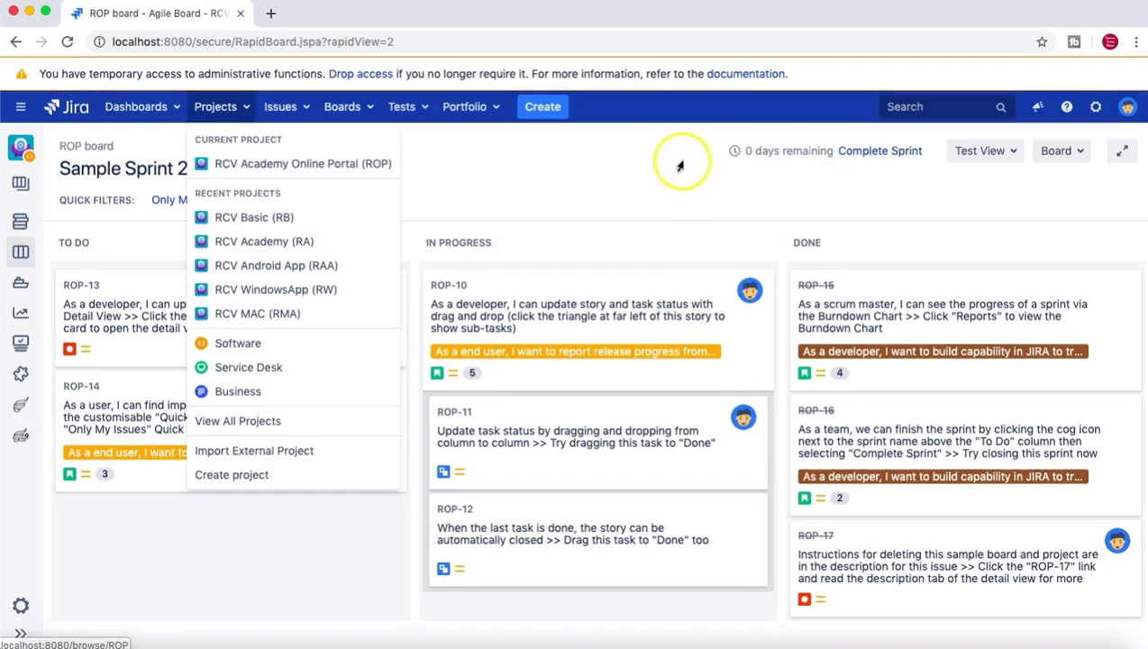
click(676, 159)
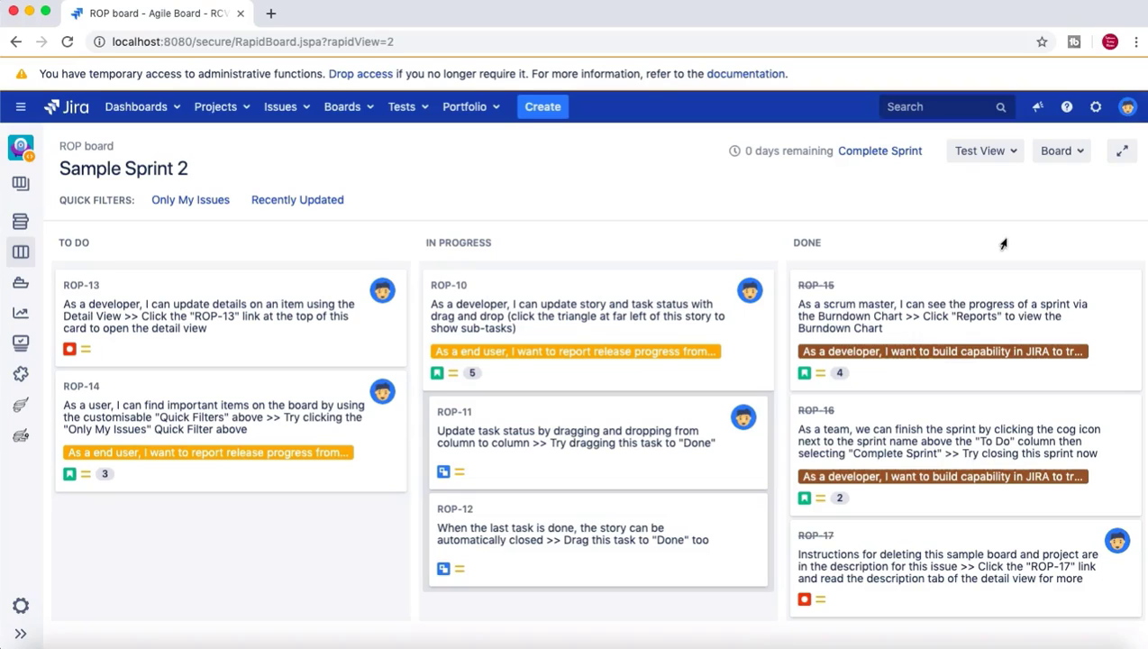
Select the ROP-13 card, then bring up the projects list with its Create project option.
drag(976, 259, 969, 291)
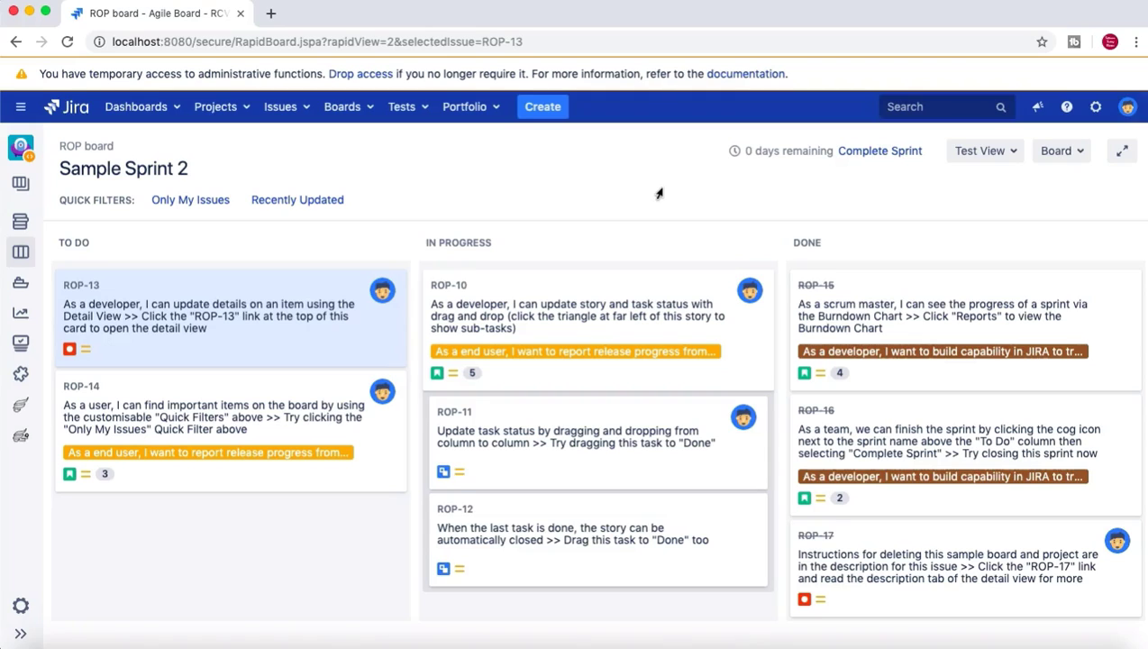
click(863, 542)
click(678, 219)
click(215, 107)
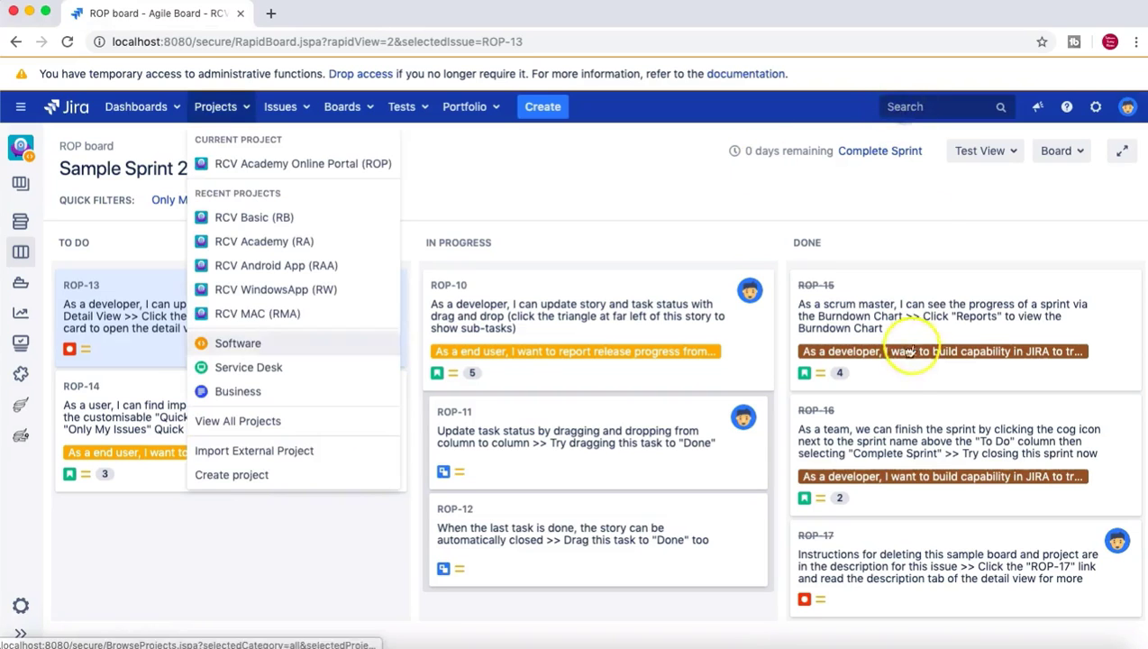
click(232, 474)
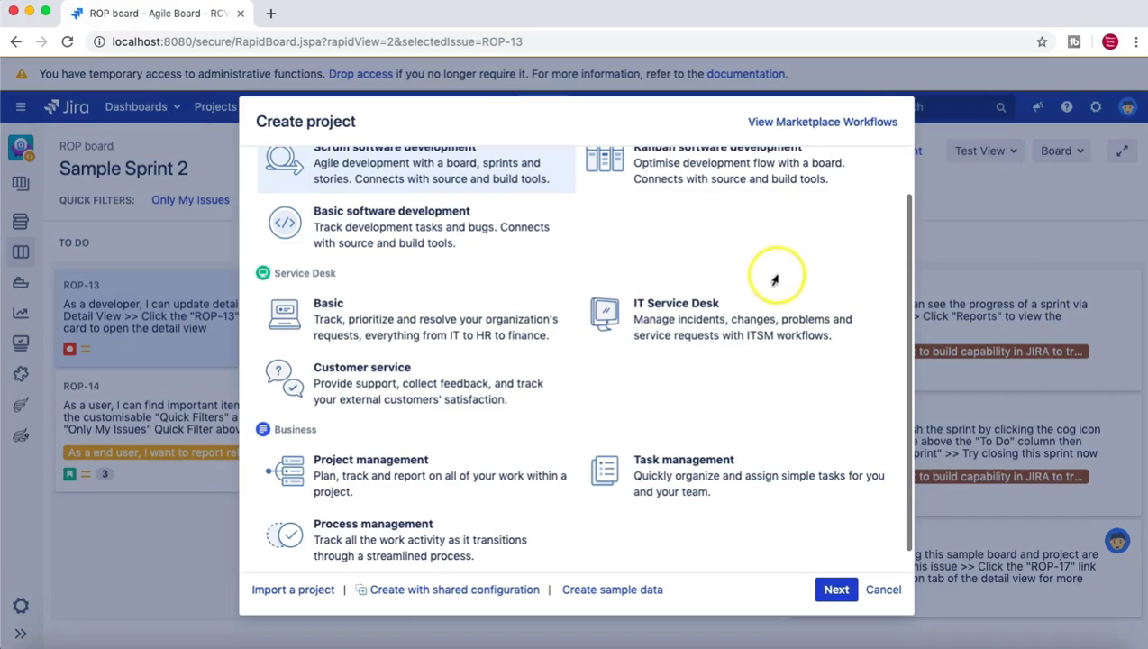
key(Down)
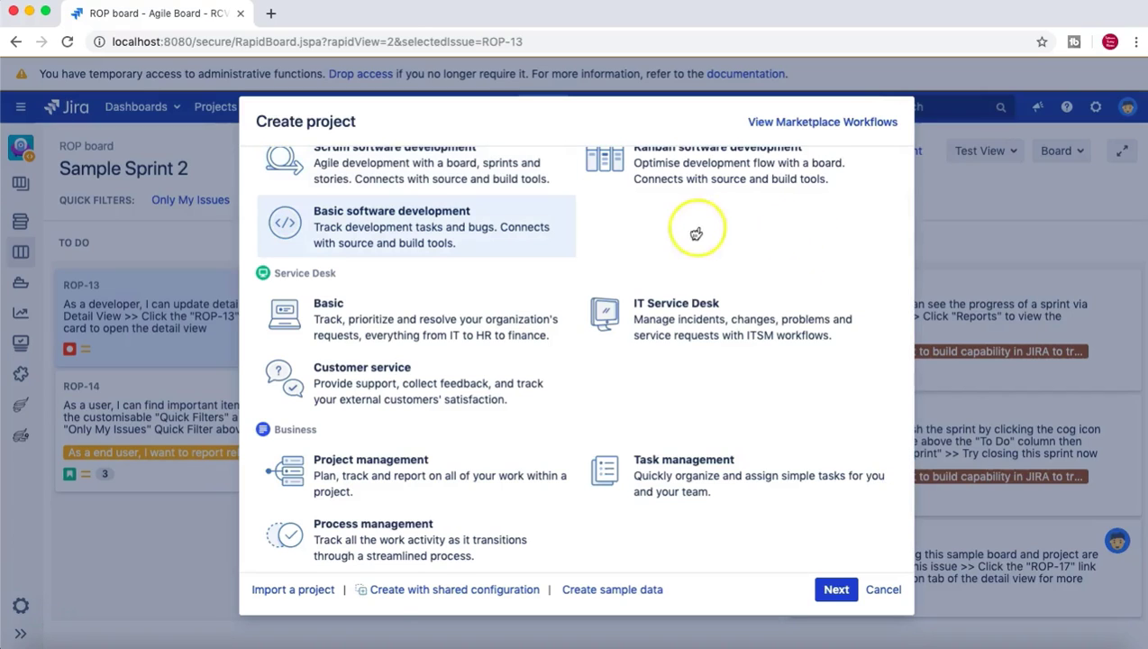
scroll(696, 233, up, 1)
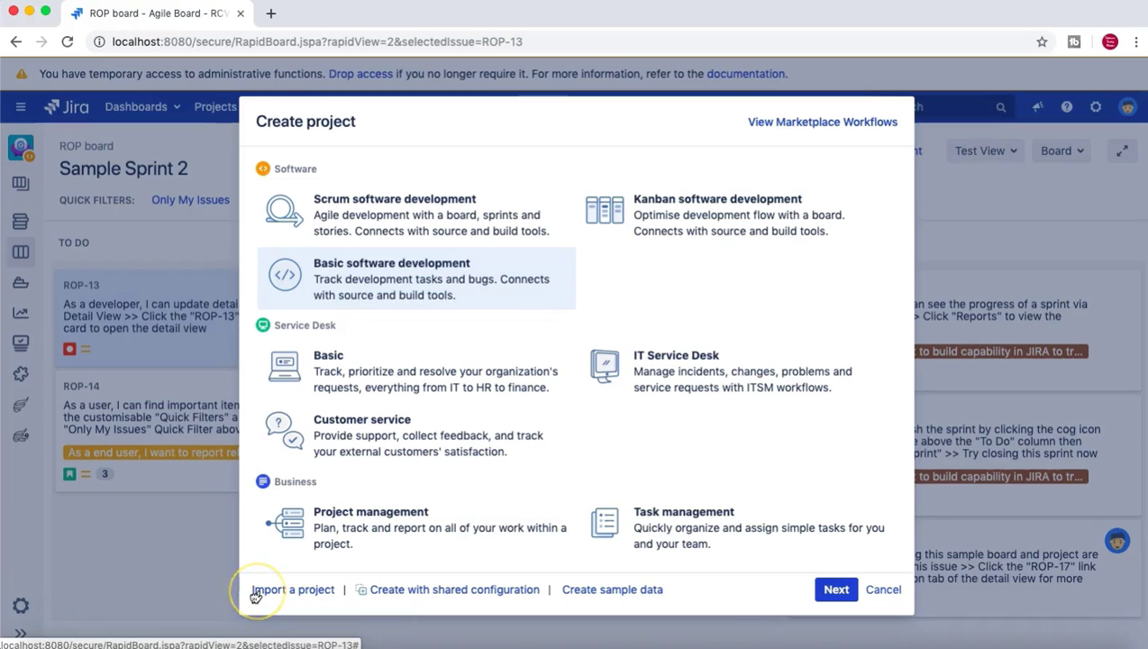
key(Escape)
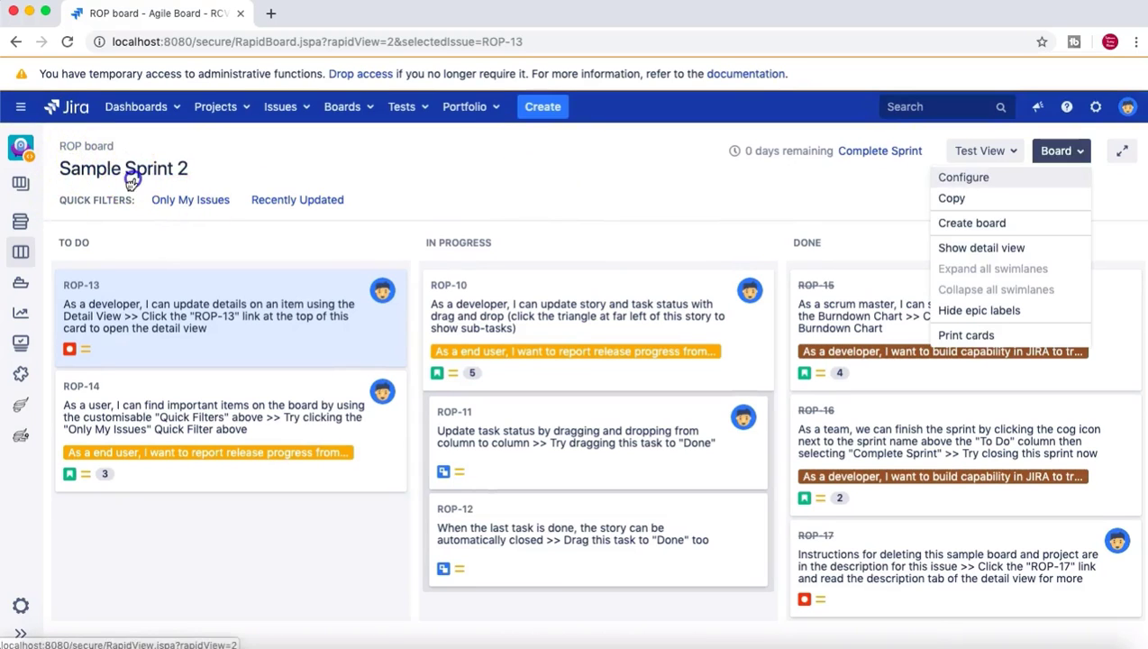
Choose Configure from the ROP board's Board menu.
key(Return)
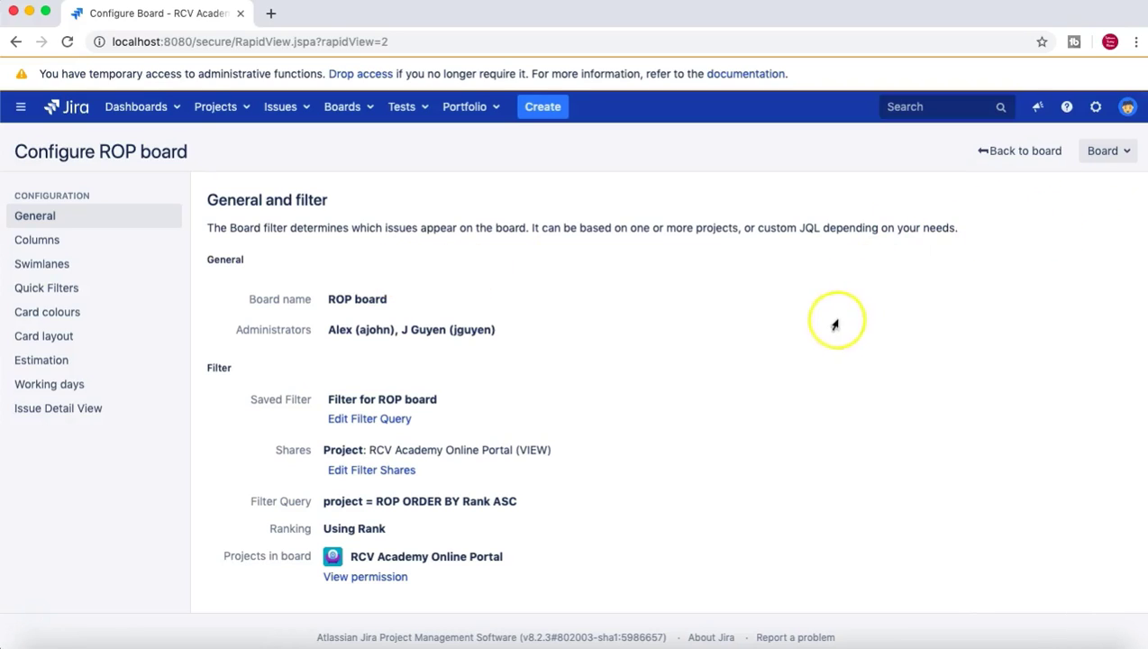
click(907, 335)
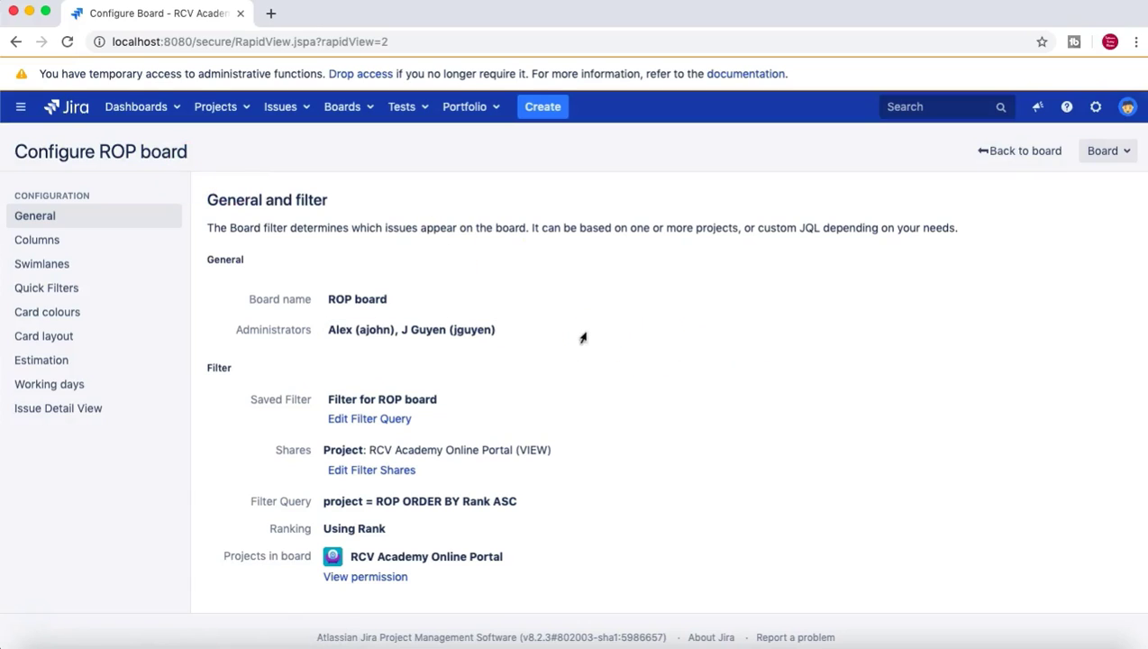
click(707, 340)
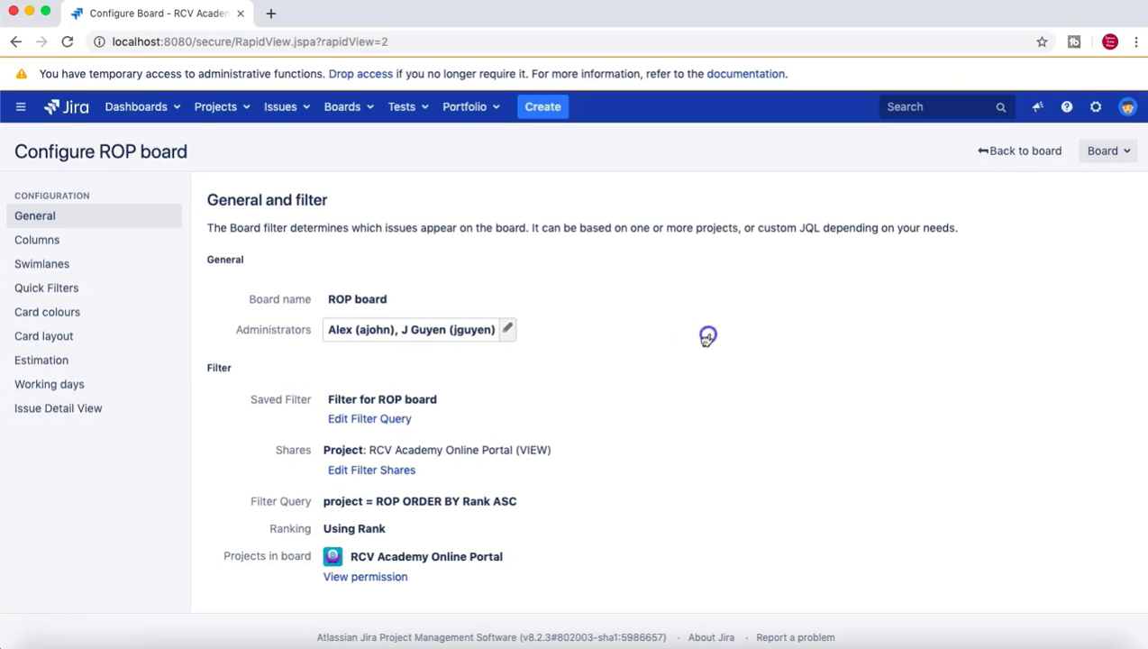
click(879, 343)
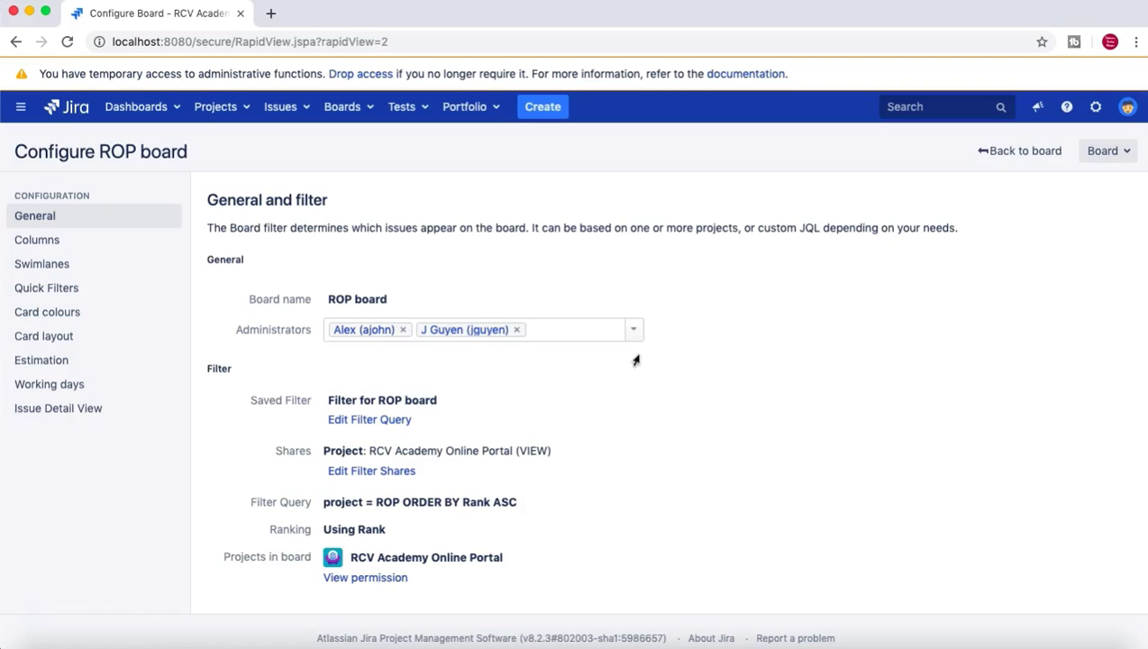
click(875, 357)
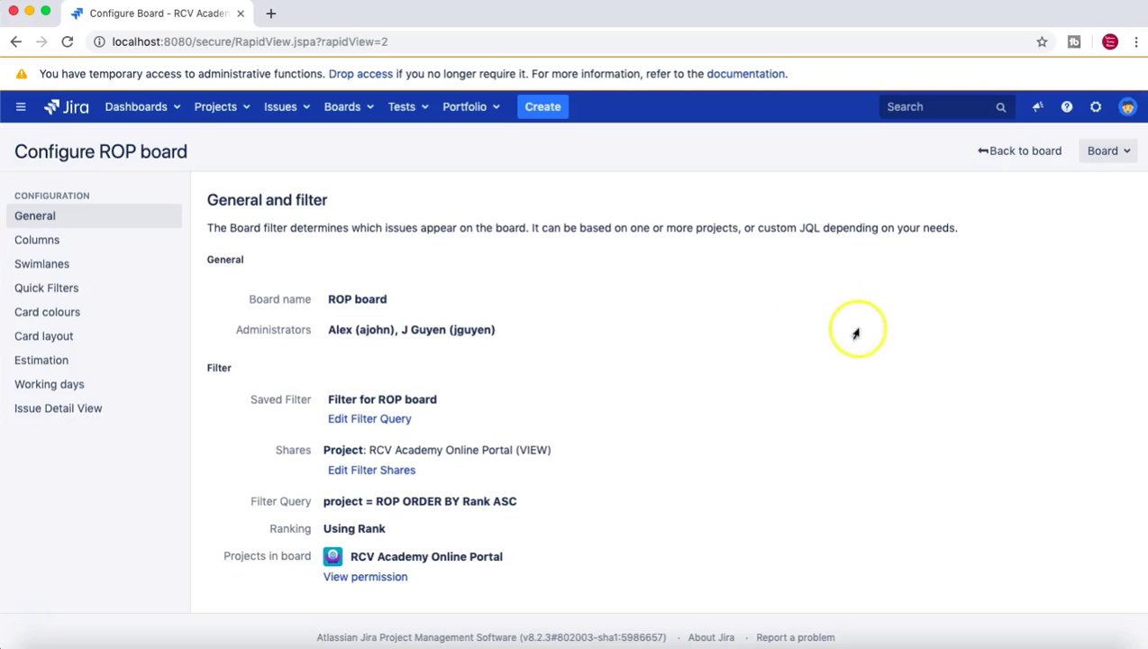
Remove the second user's tag from Administrators and save, leaving one administrator.
click(641, 337)
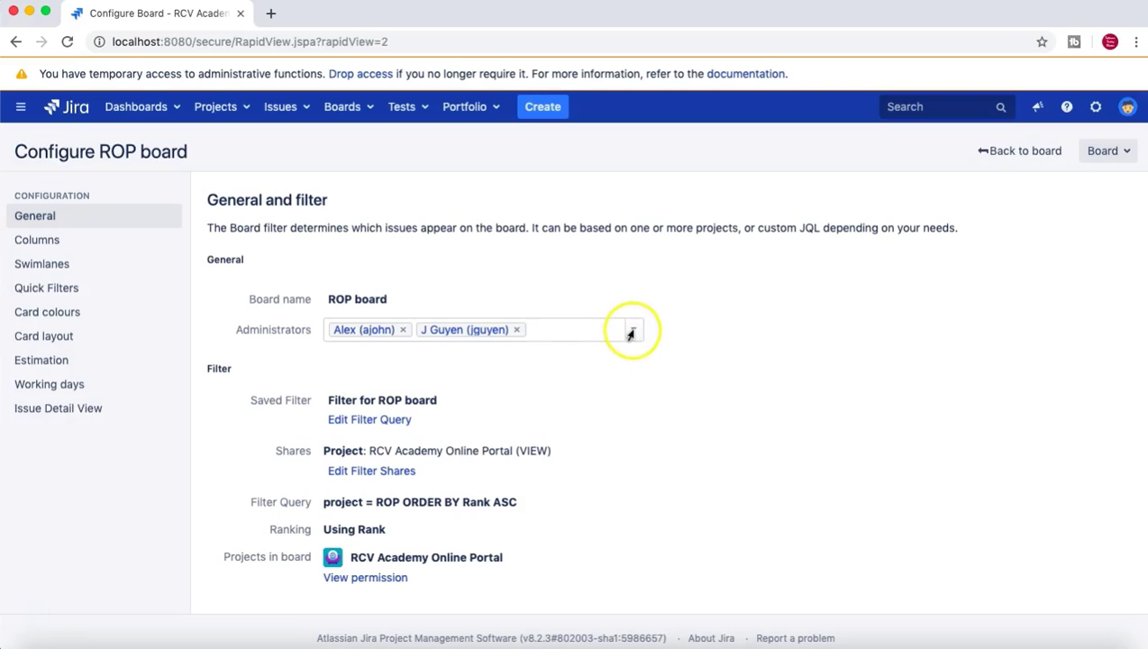
click(631, 329)
key(BackSpace)
click(505, 391)
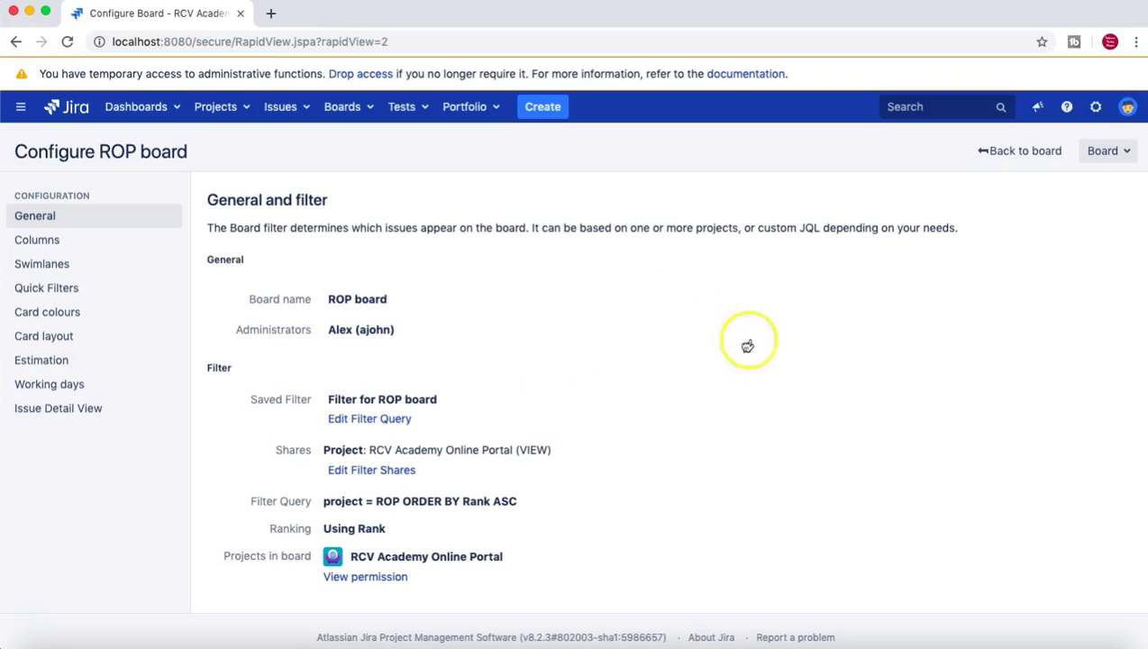
Go back from the configuration to the Sample Sprint 2 board.
scroll(586, 537, down, 2)
scroll(628, 517, up, 2)
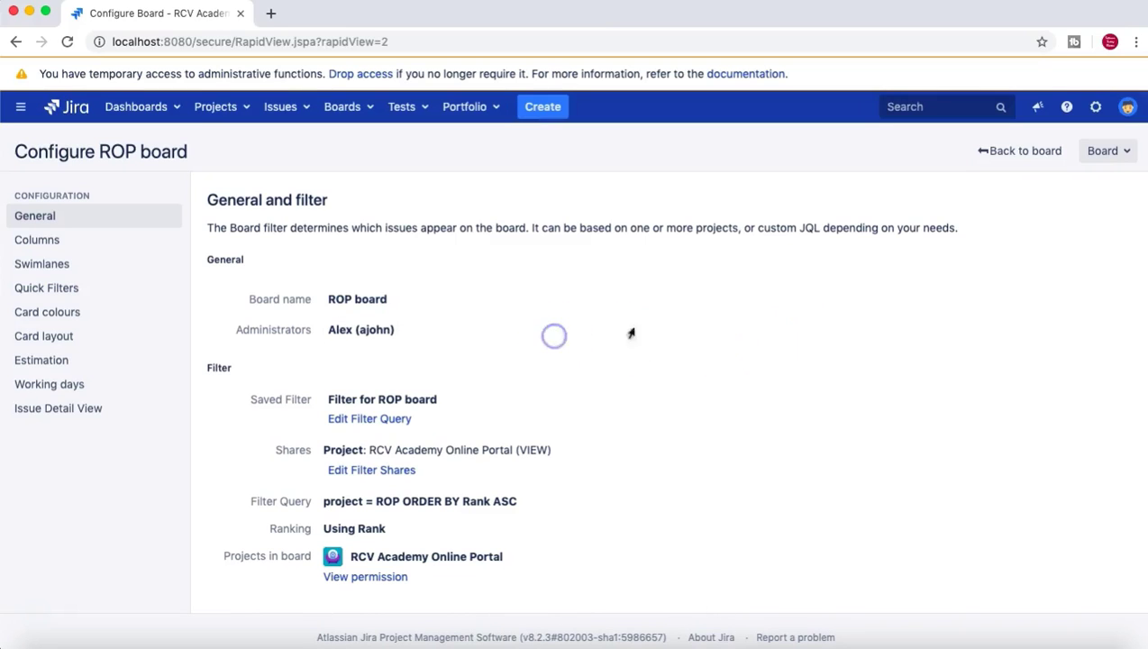
click(1036, 151)
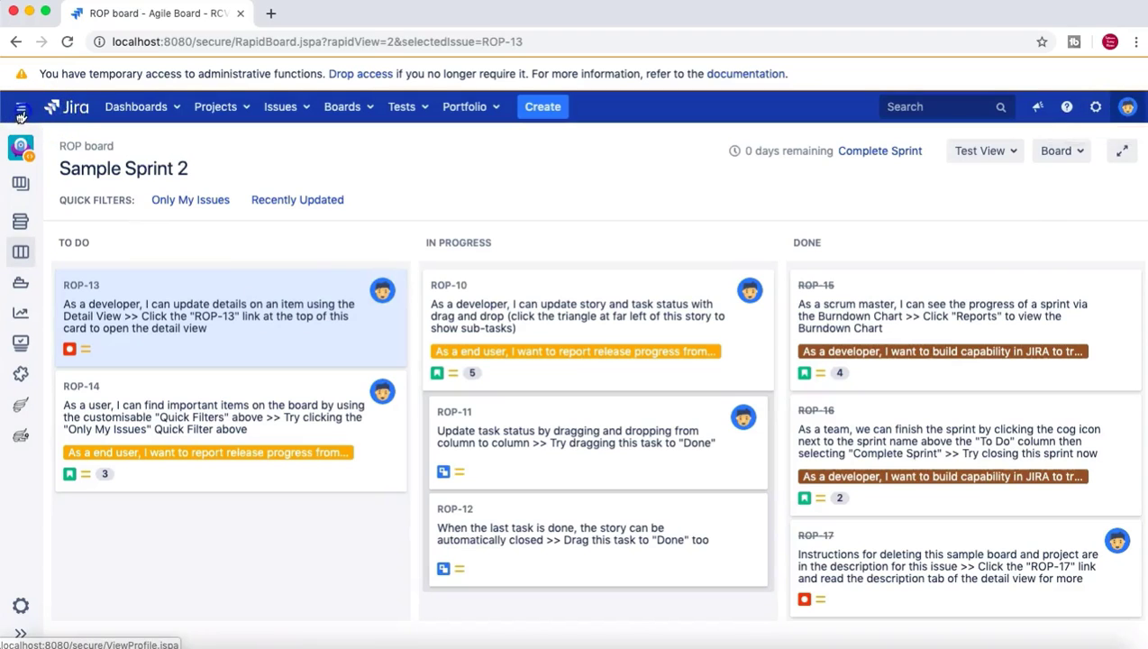
Log out, then log in again with another user's username and password.
click(99, 308)
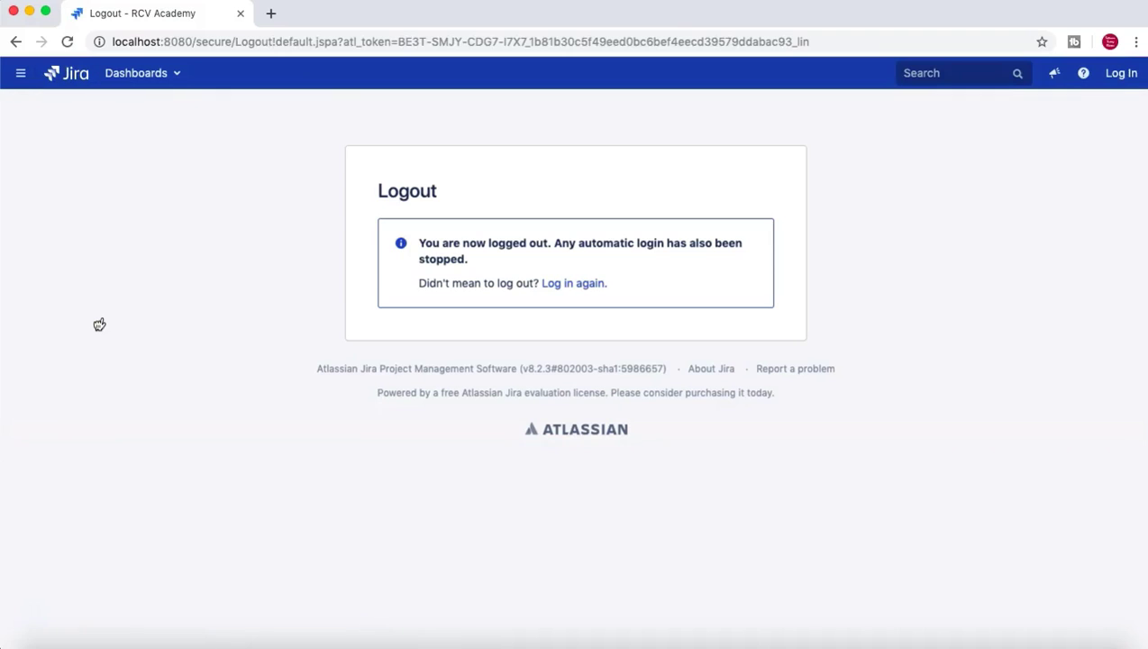
click(577, 284)
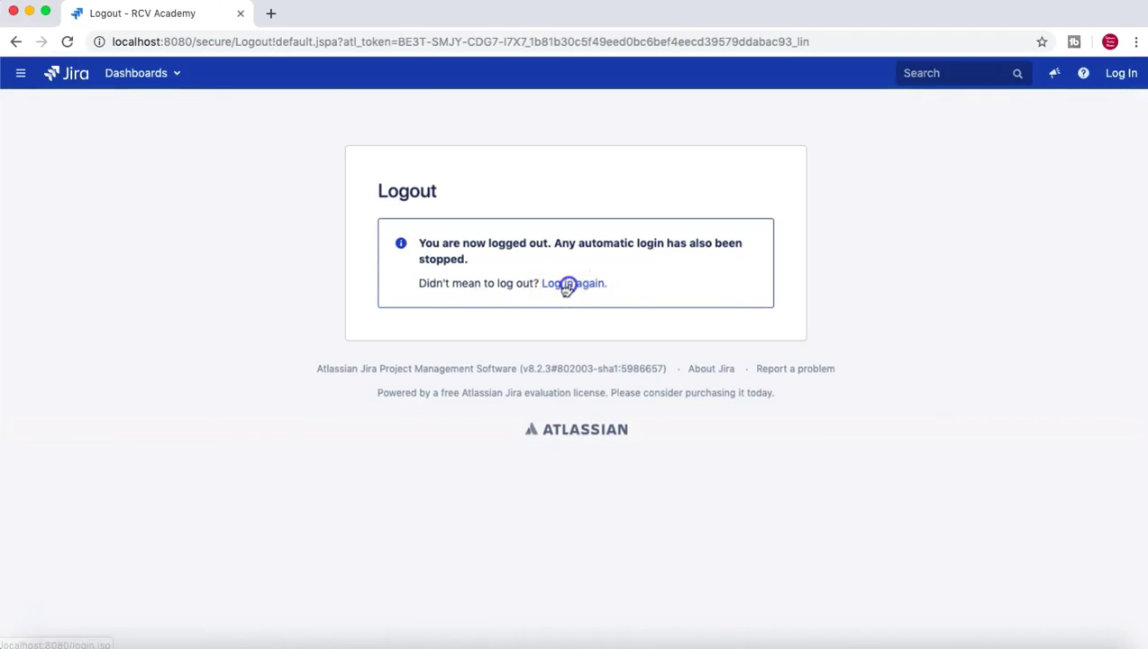
click(635, 265)
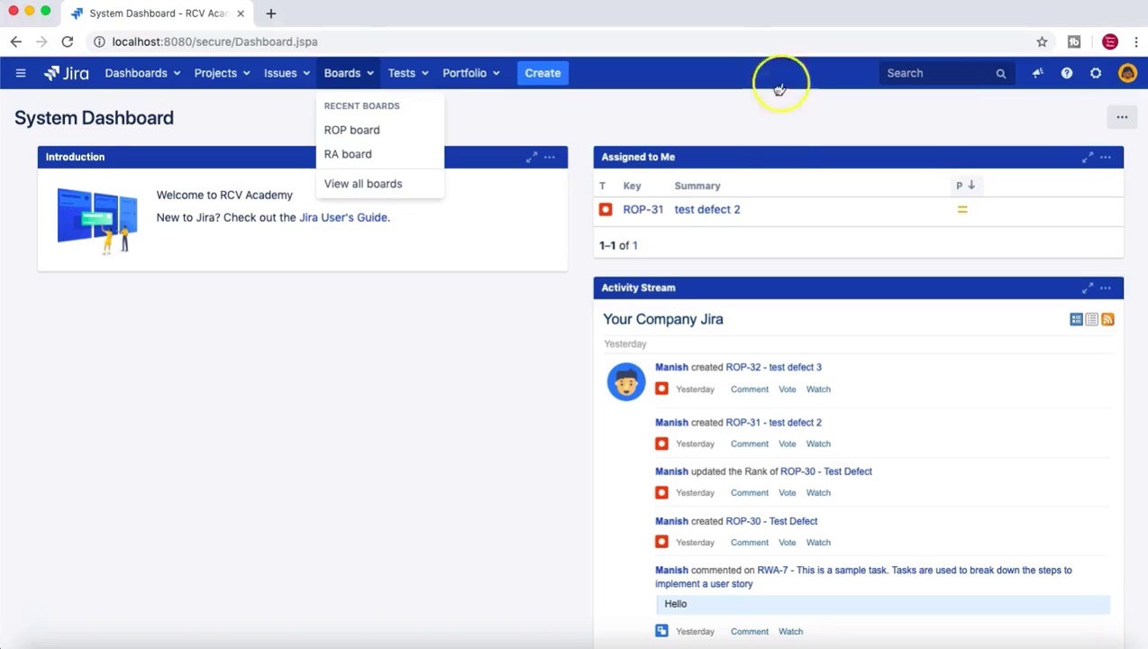
As the new user, open the ROP board and then its Configure page.
key(Return)
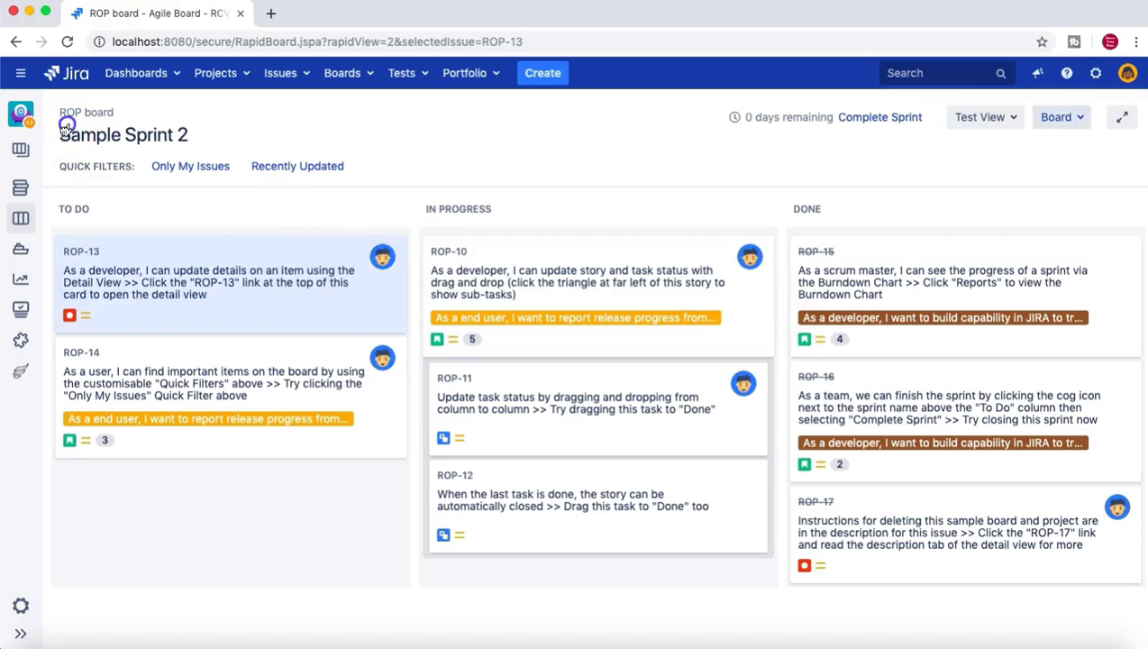
key(Return)
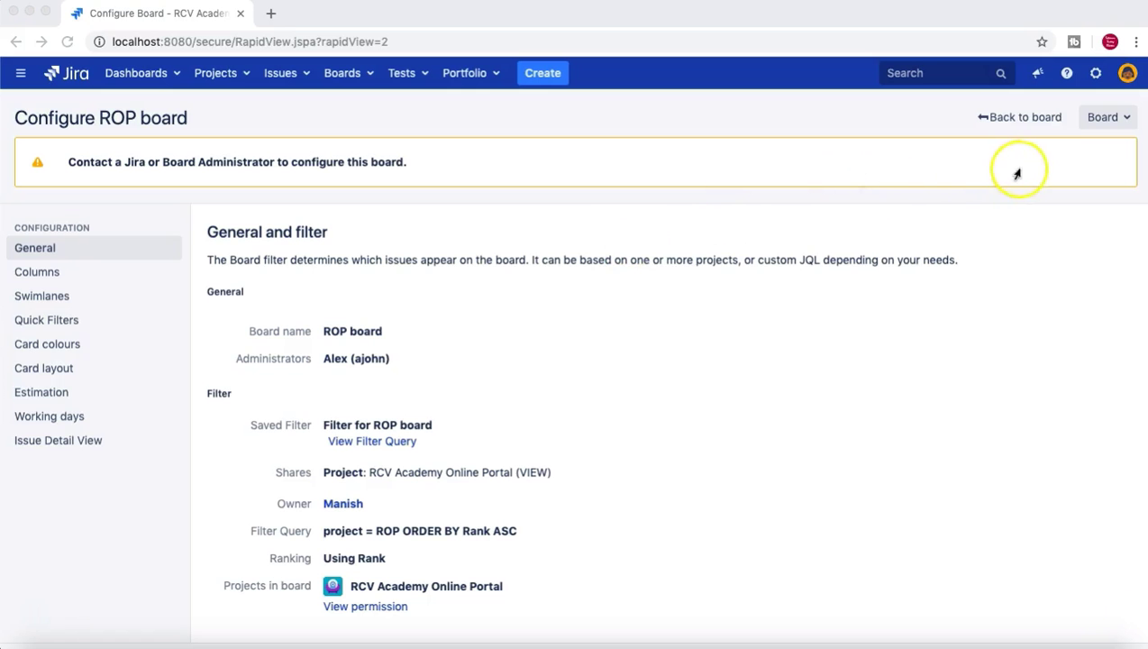
click(1064, 166)
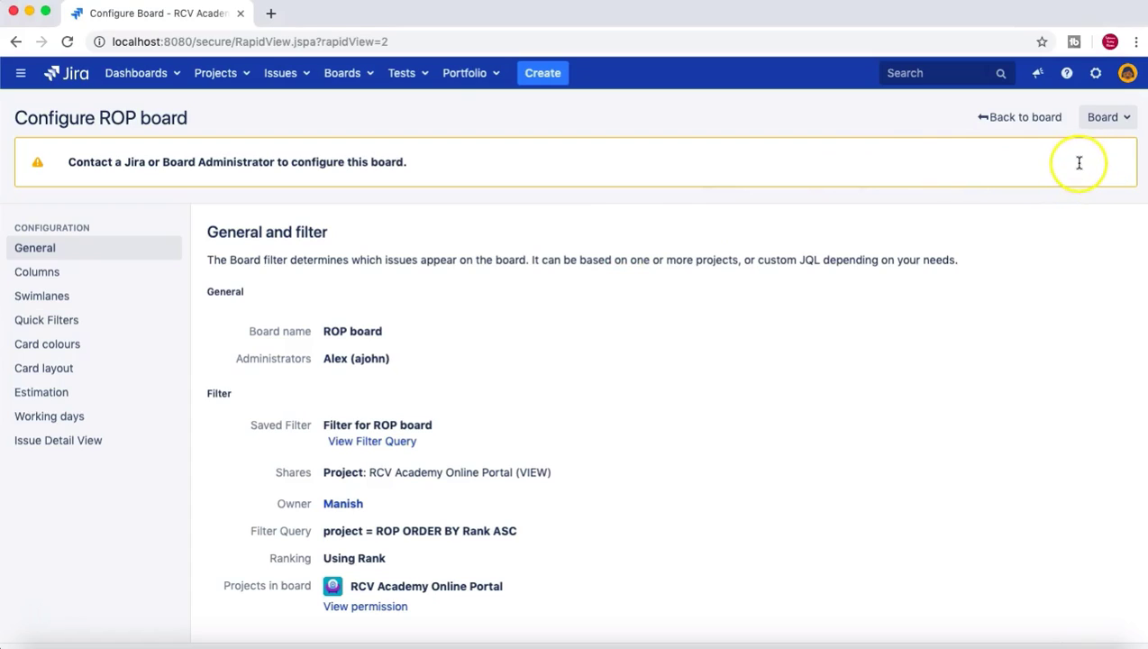
drag(1082, 163, 735, 167)
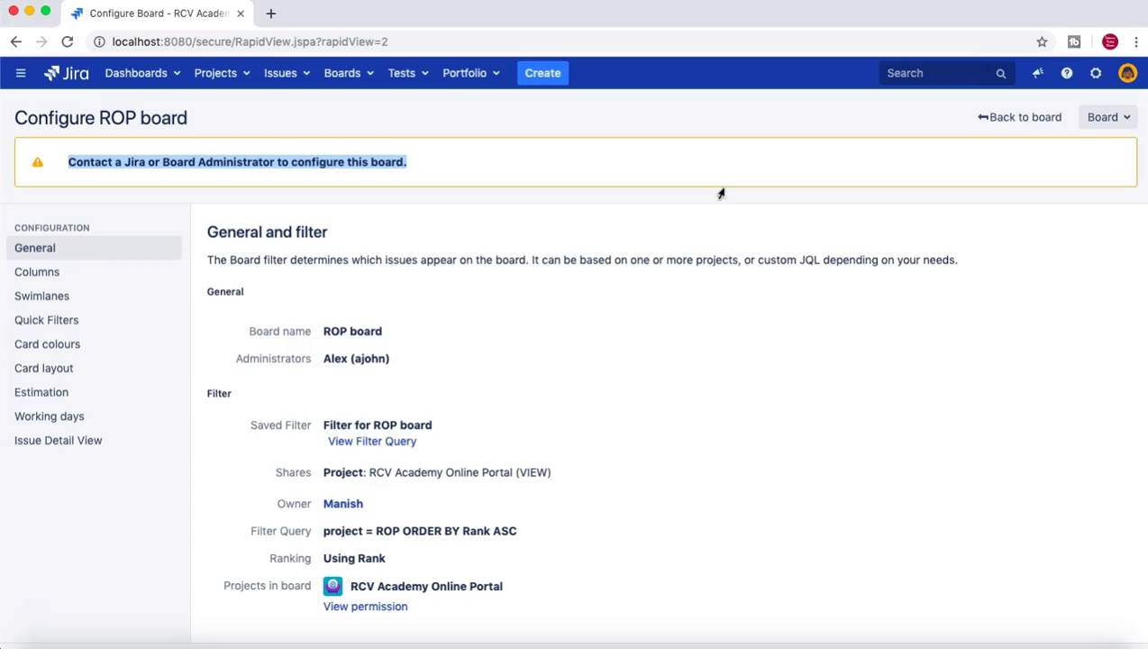
click(766, 338)
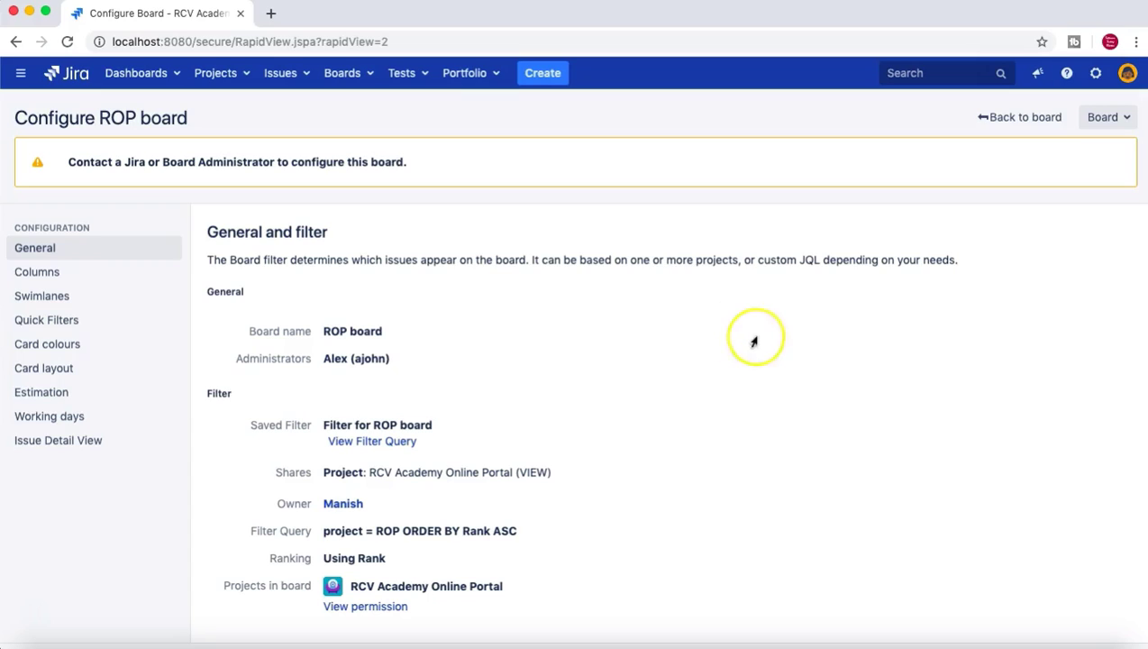
drag(781, 328, 758, 333)
click(782, 328)
click(713, 330)
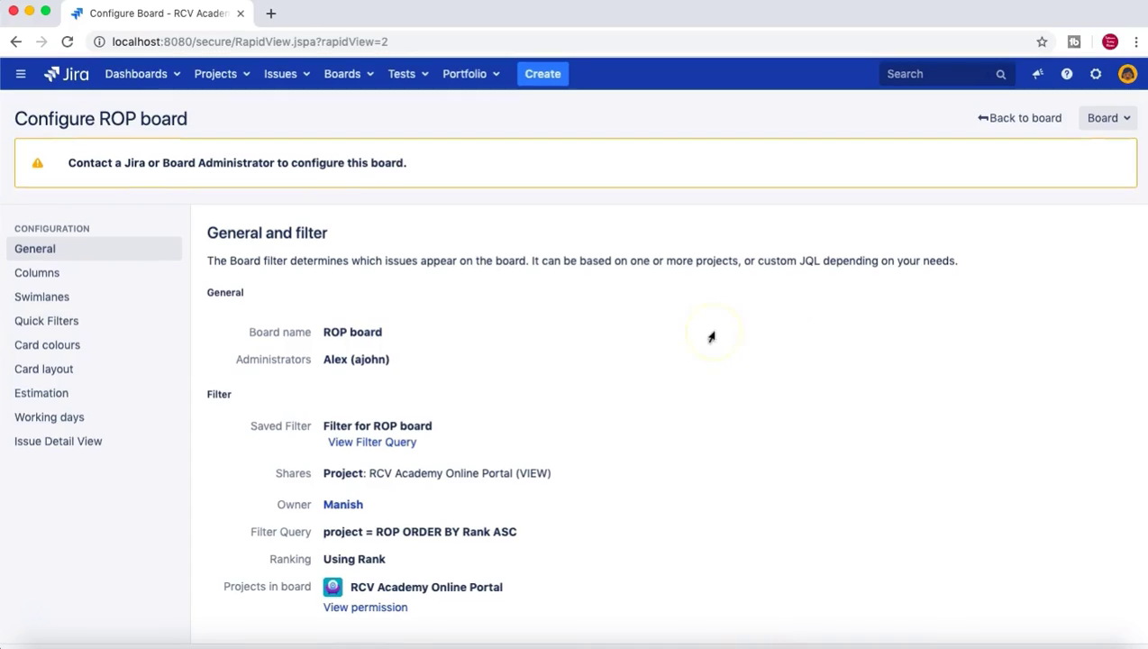
click(146, 129)
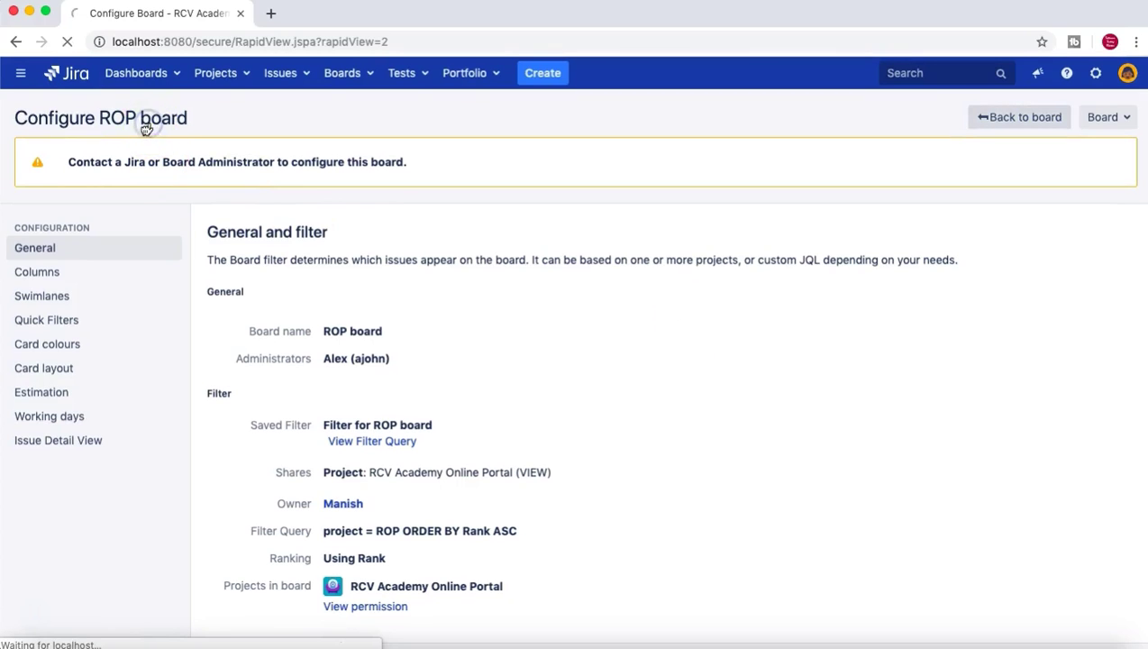
Log out and sign back in with the admin account, fixing a username typo.
click(356, 365)
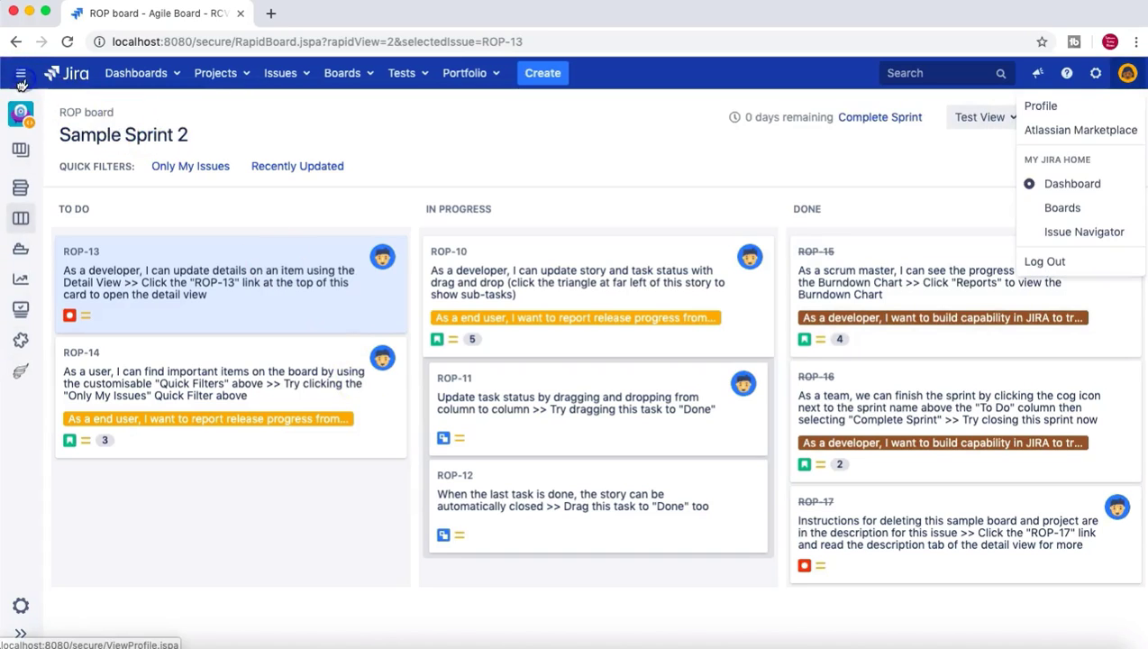
click(94, 268)
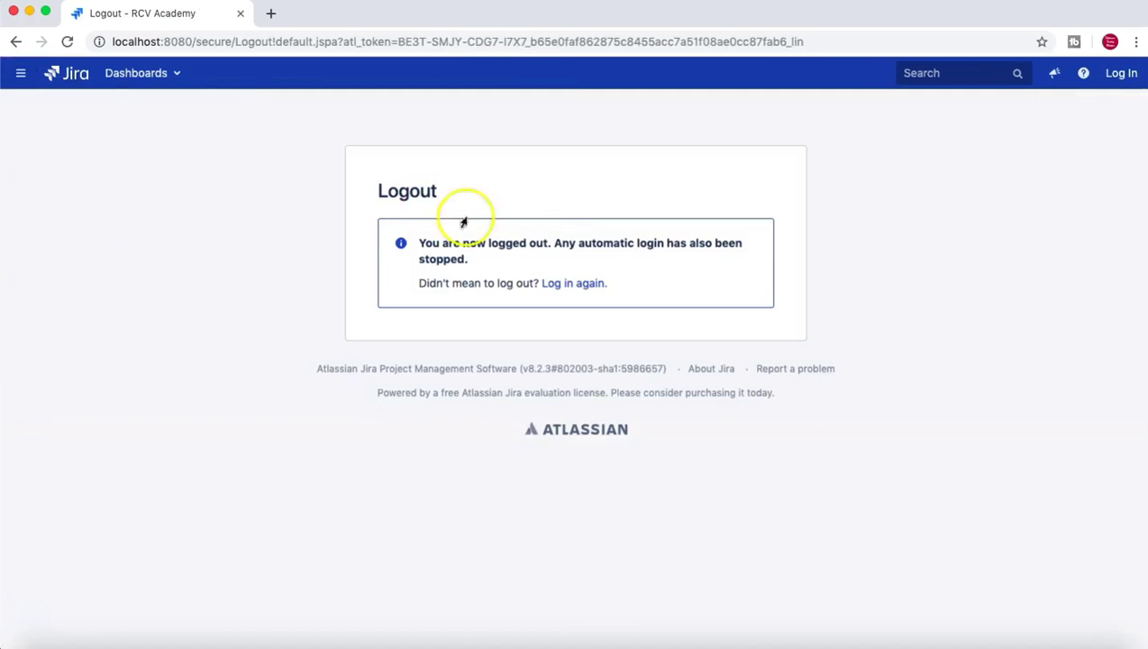
click(577, 283)
click(585, 237)
click(586, 237)
key(BackSpace)
key(BackSpace)
key(BackSpace)
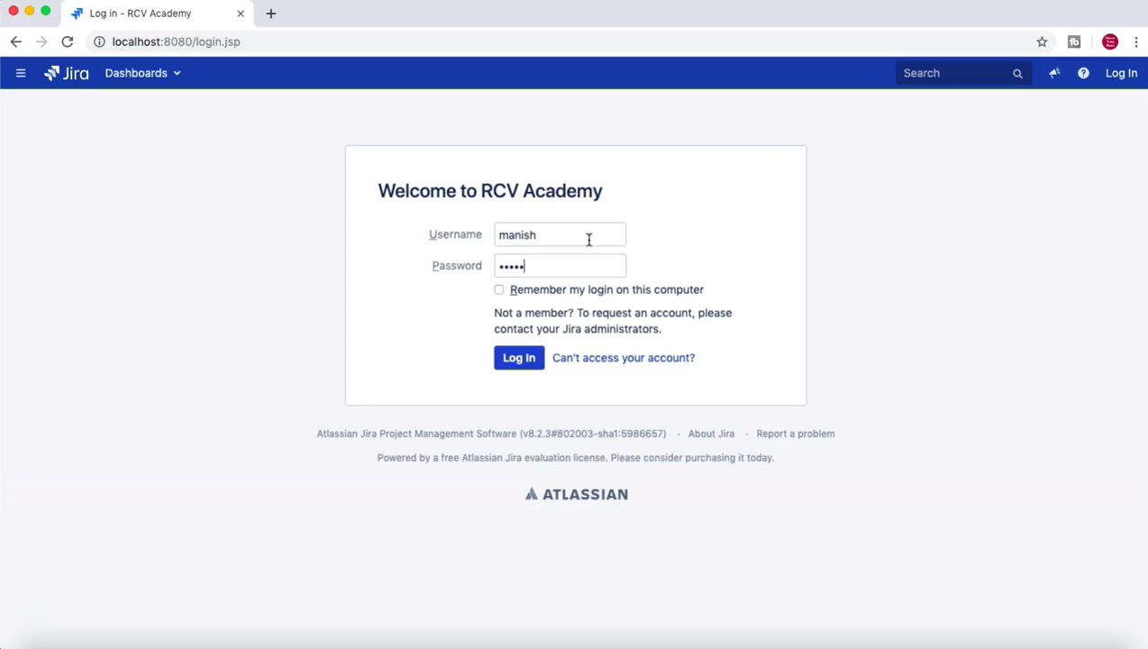
key(Return)
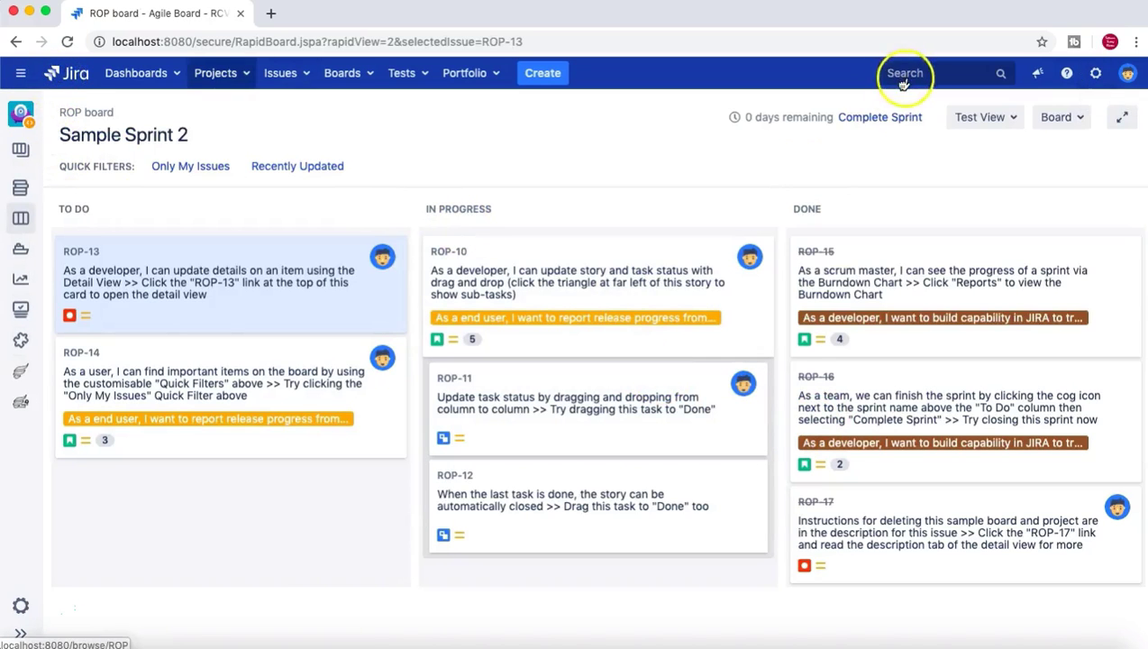
Go to the ROP project and open its board configuration page.
click(216, 73)
key(Return)
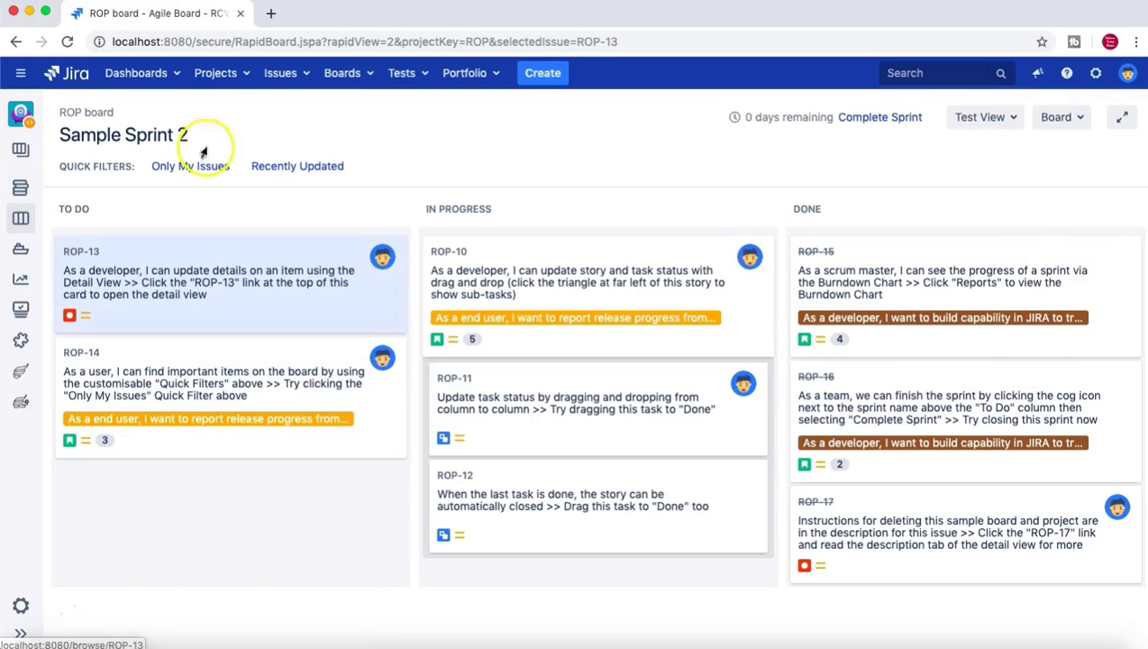
click(81, 114)
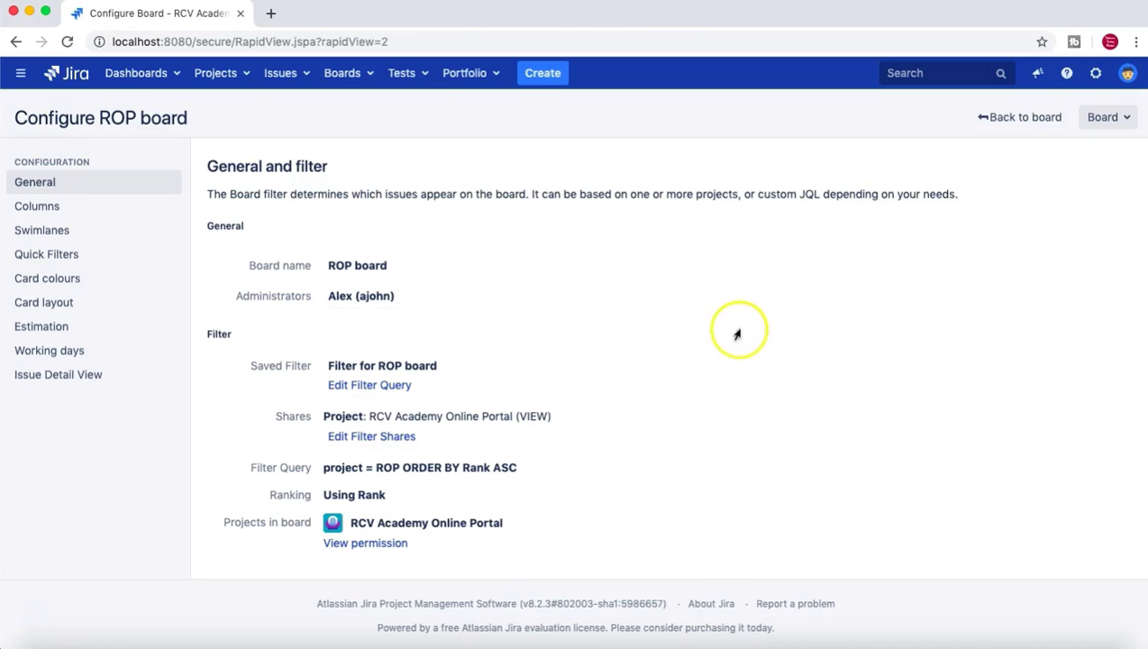
Add the second user from the suggestions as board administrator and save the list.
click(745, 300)
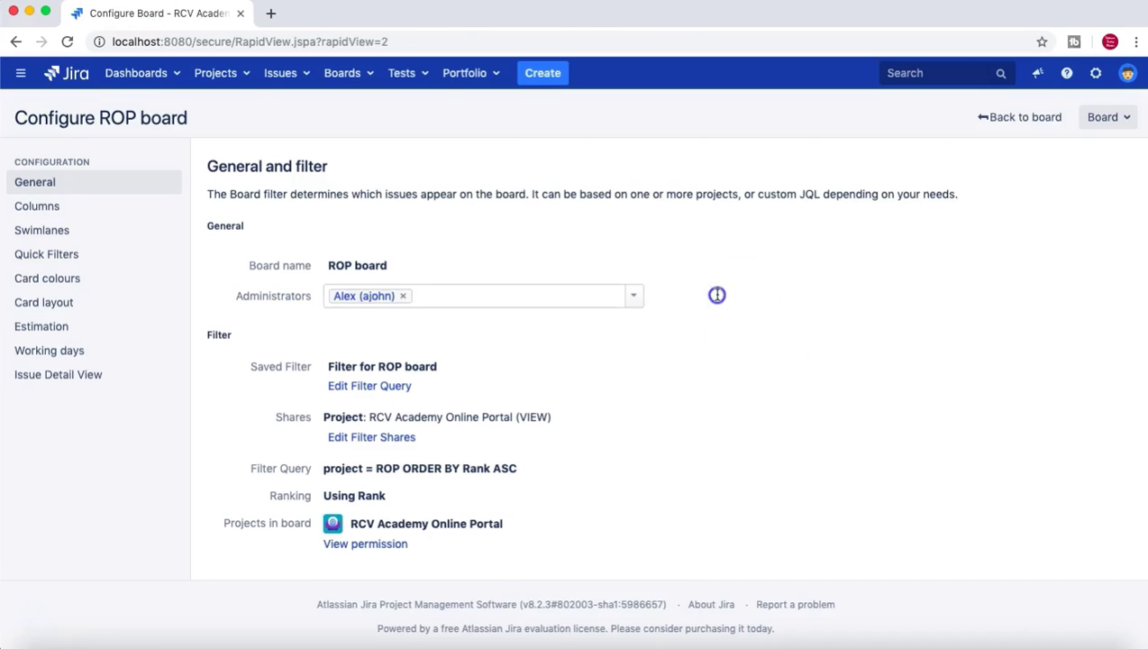
text(jgu)
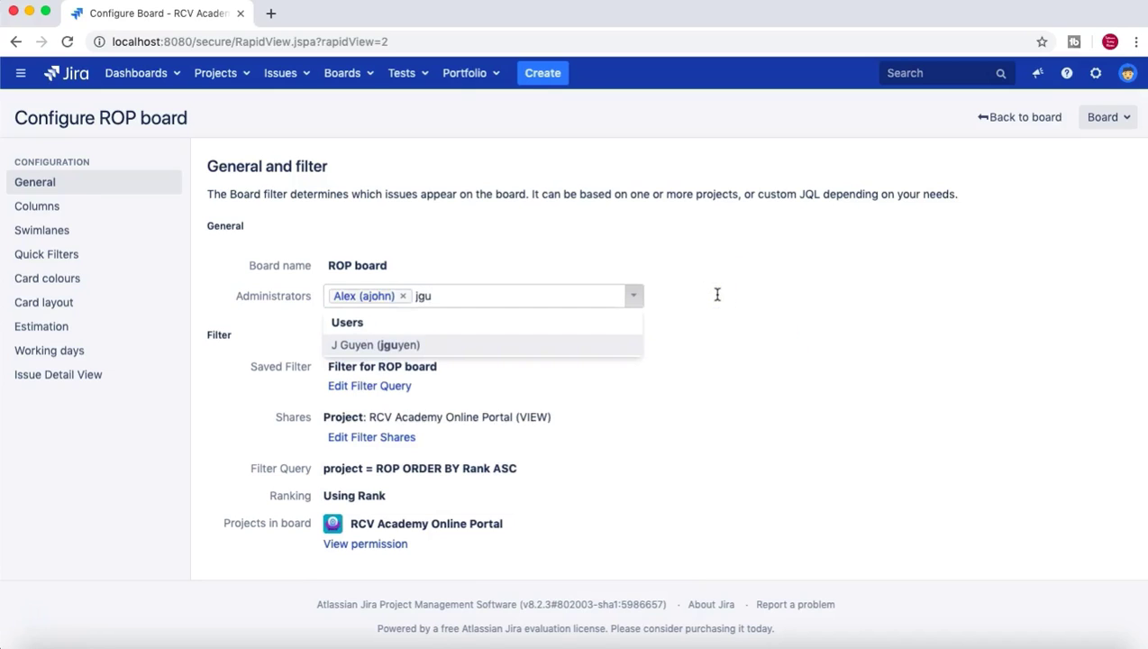
click(726, 344)
click(575, 340)
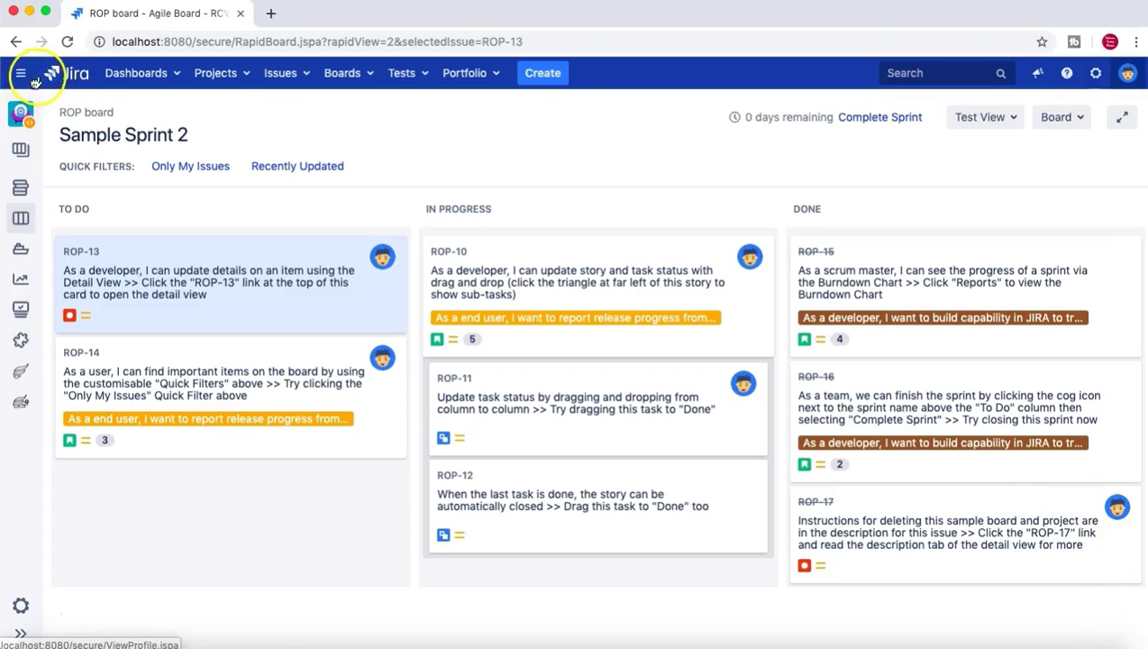
Log out of the admin account and log in with the new board administrator's credentials.
click(1128, 73)
click(1043, 281)
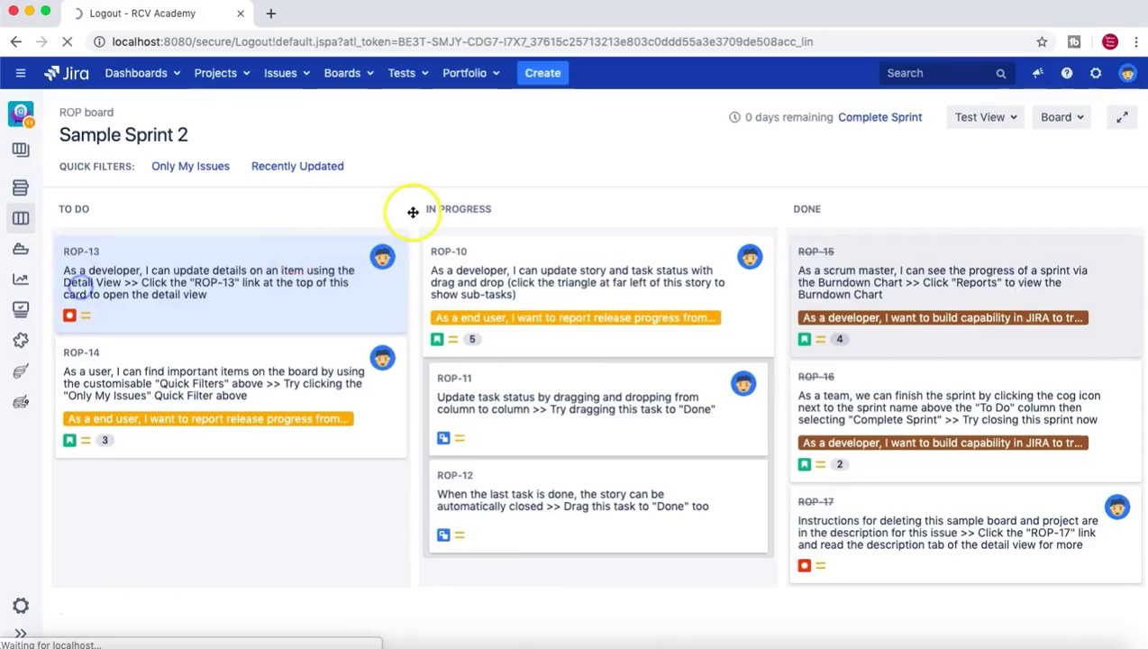
click(558, 291)
click(600, 234)
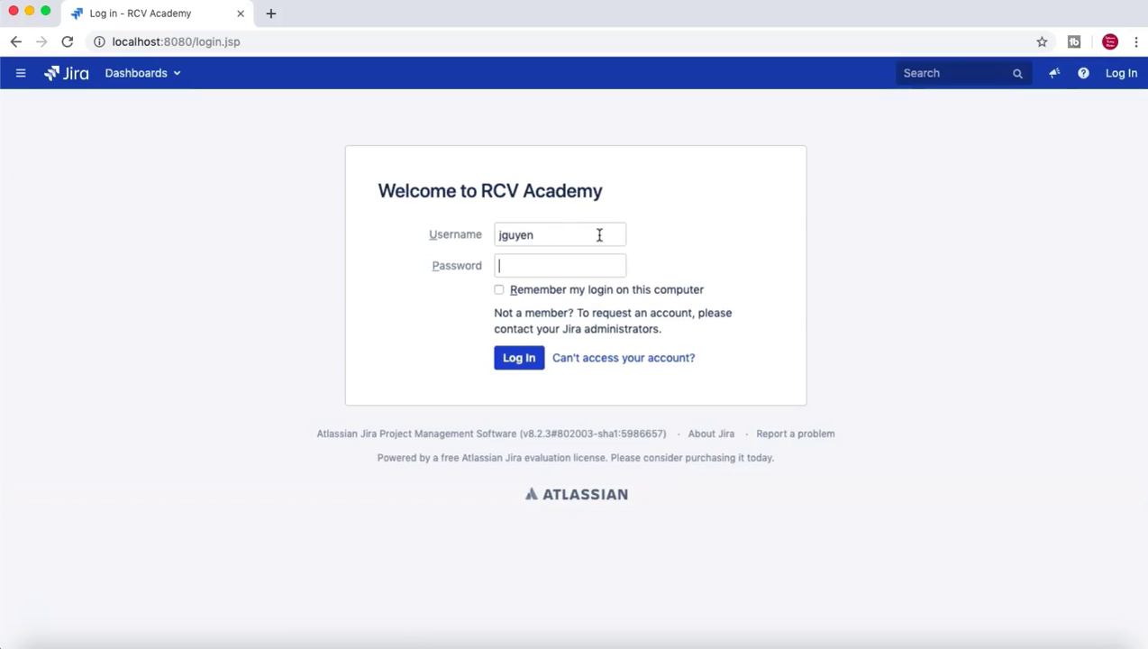
text(1)
key(Return)
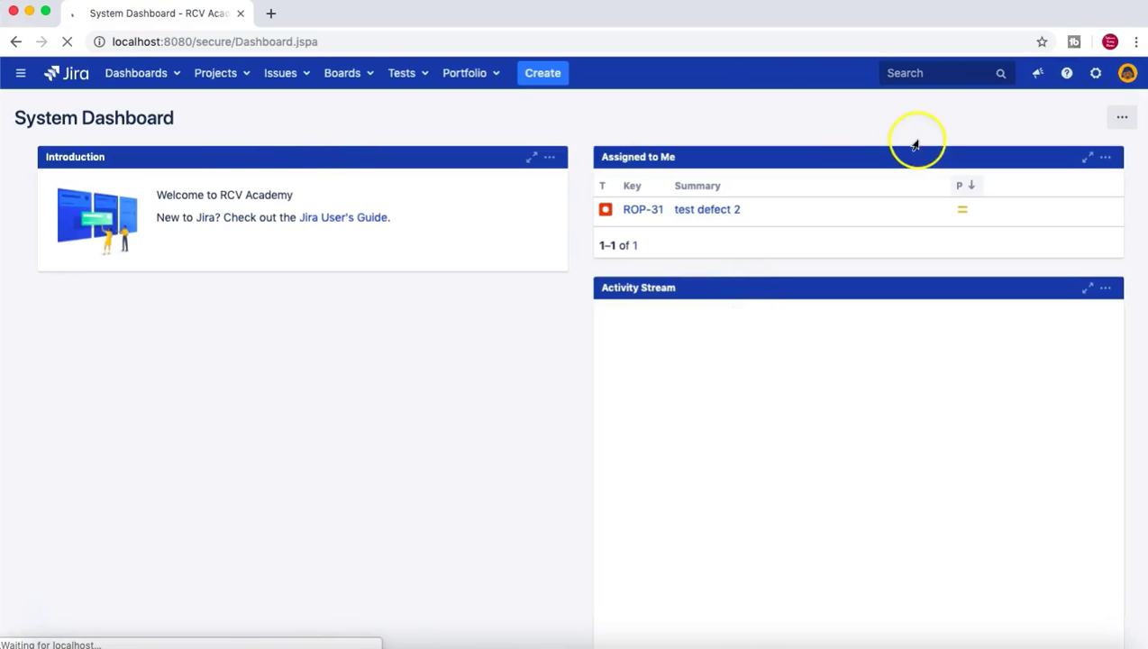
Pick ROP board from the recent boards list, then choose Configure from its Board dropdown.
key(Return)
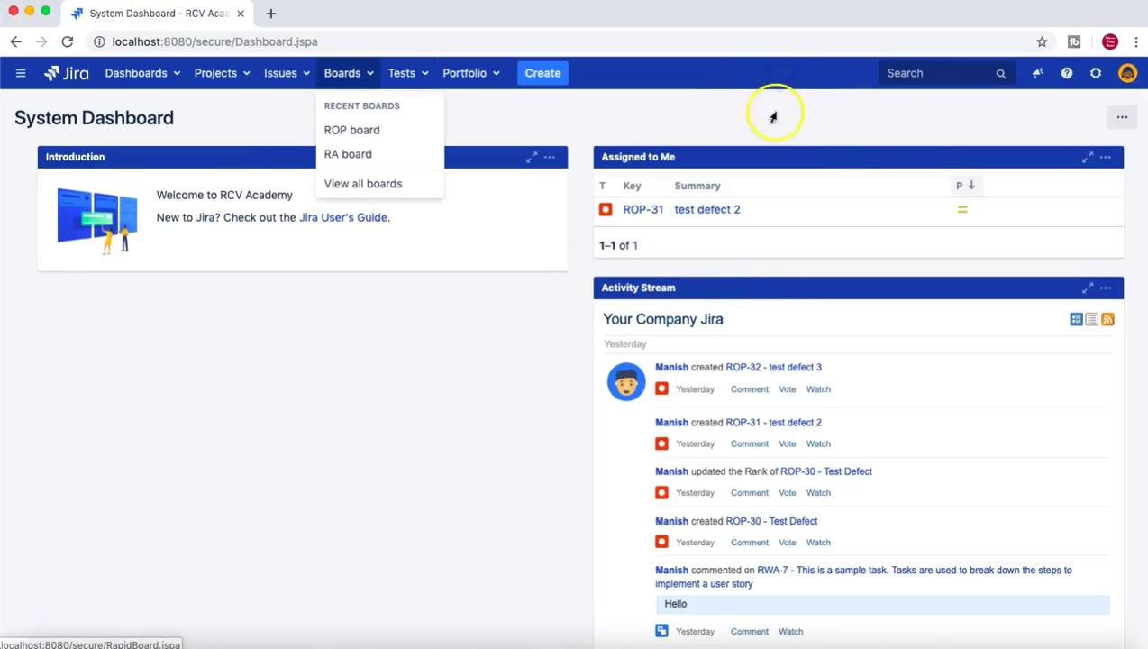
key(Down)
key(Return)
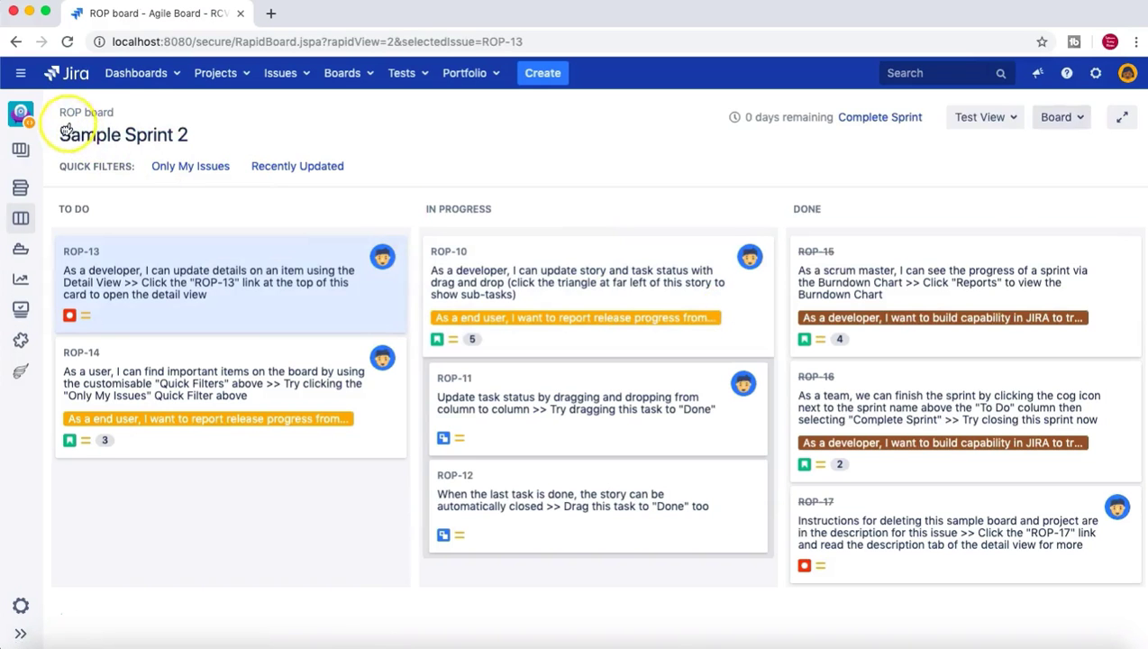
key(Return)
key(Down)
key(Return)
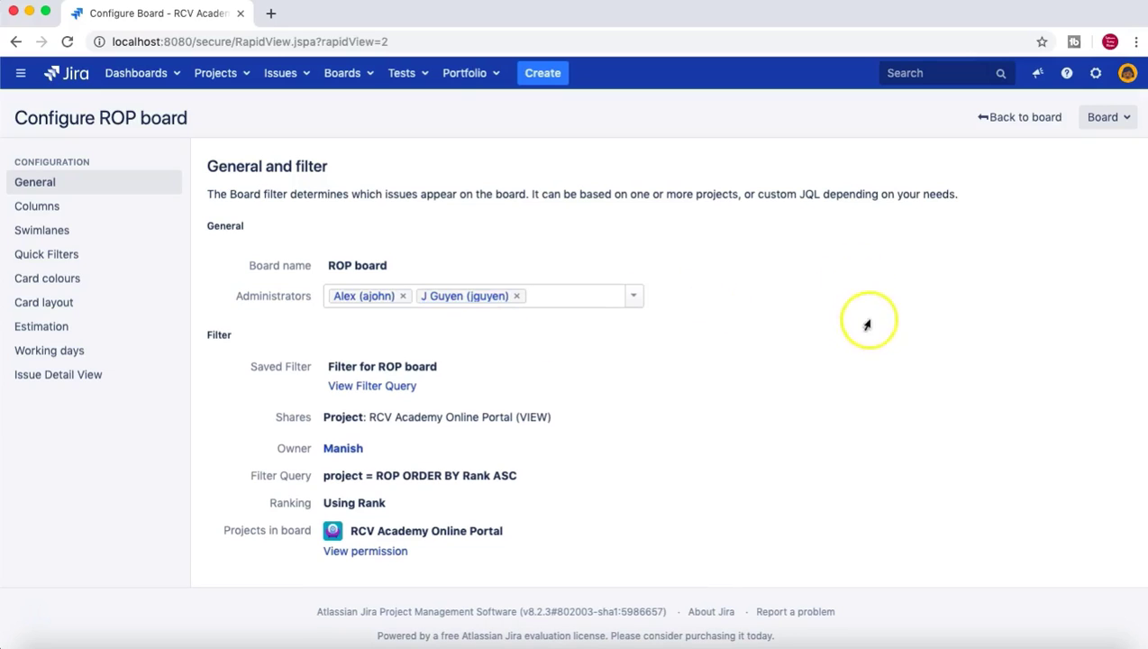
Exit the Administrators field without changes and return to the ROP board.
click(741, 224)
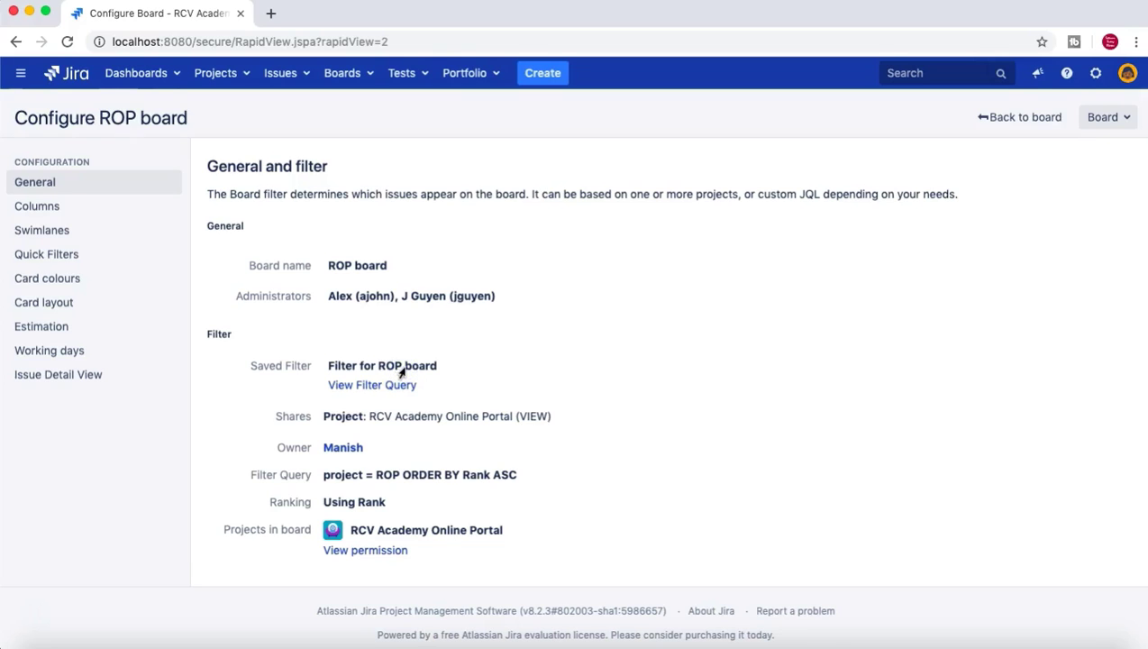
click(142, 117)
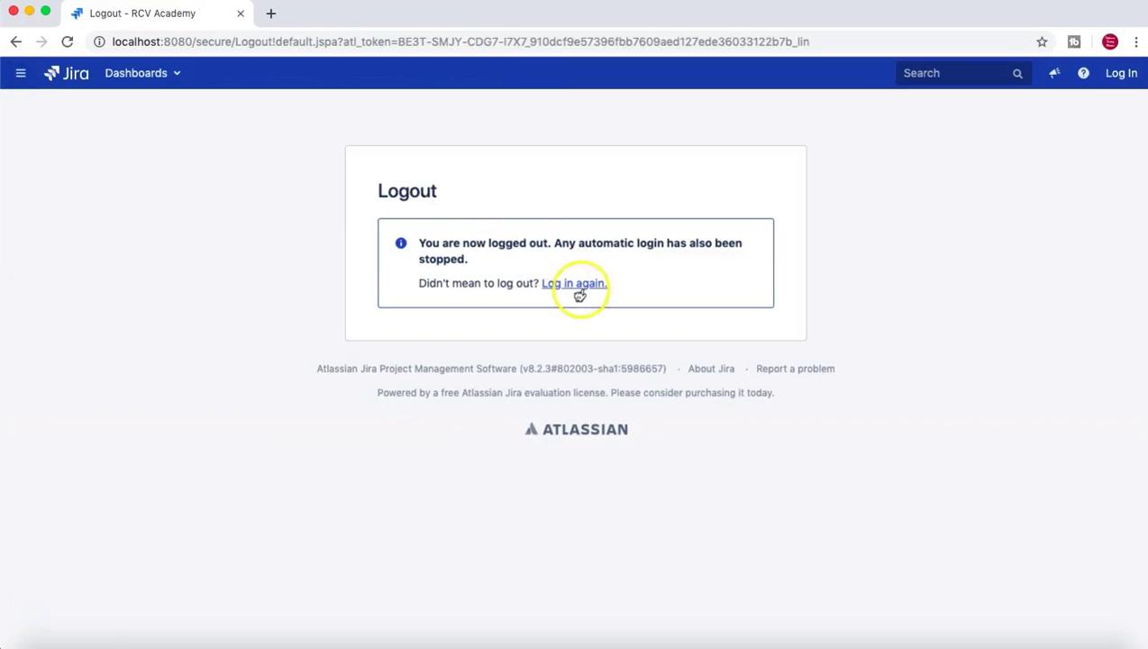
Log out, sign back in as the administrator, and open the ROP project's settings.
click(573, 284)
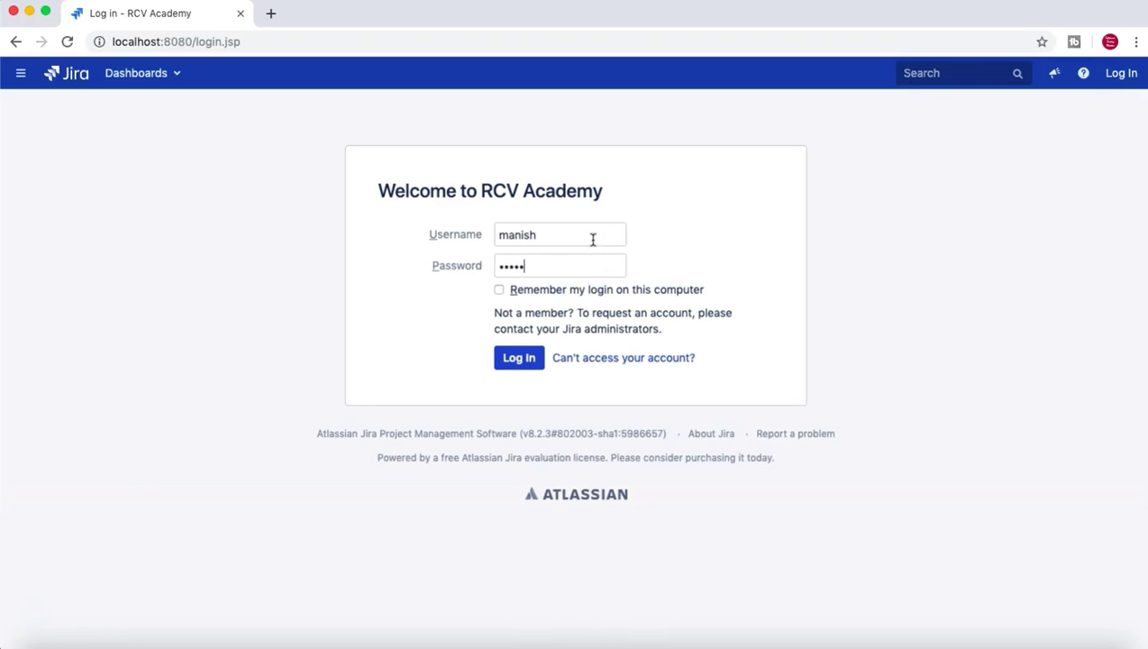
key(Return)
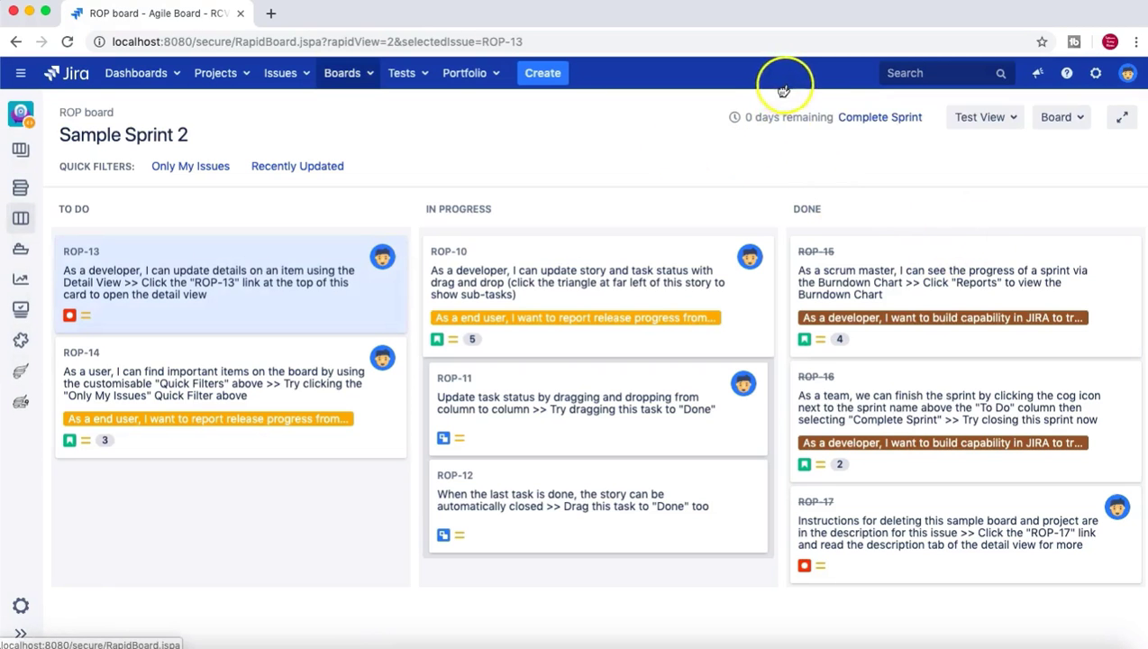
click(896, 135)
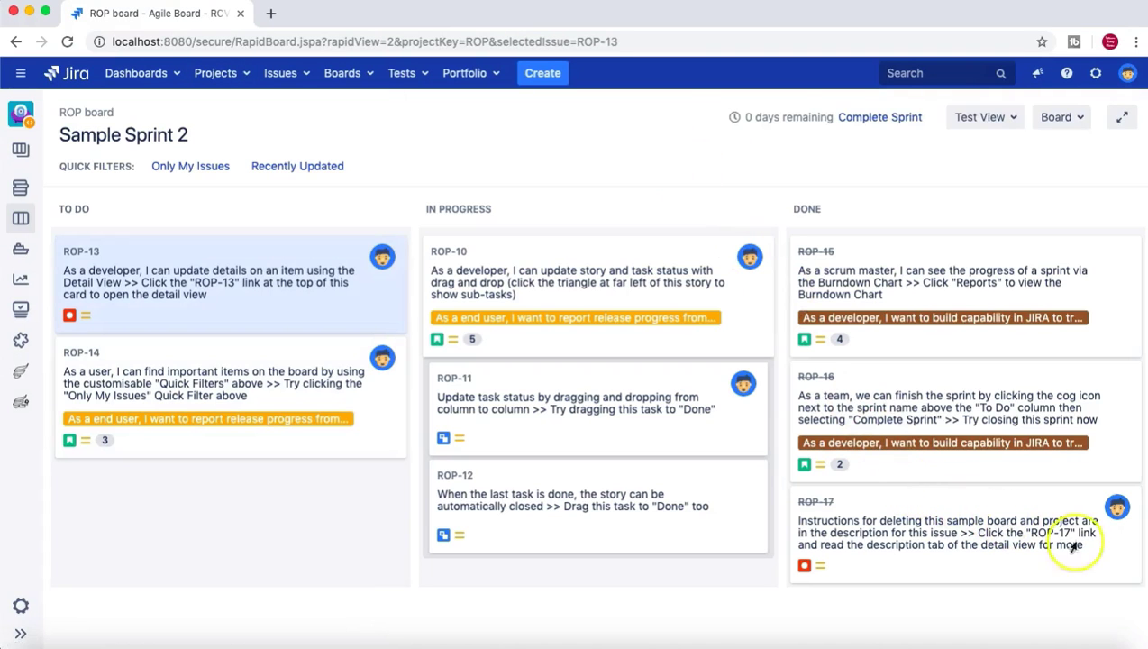
click(21, 606)
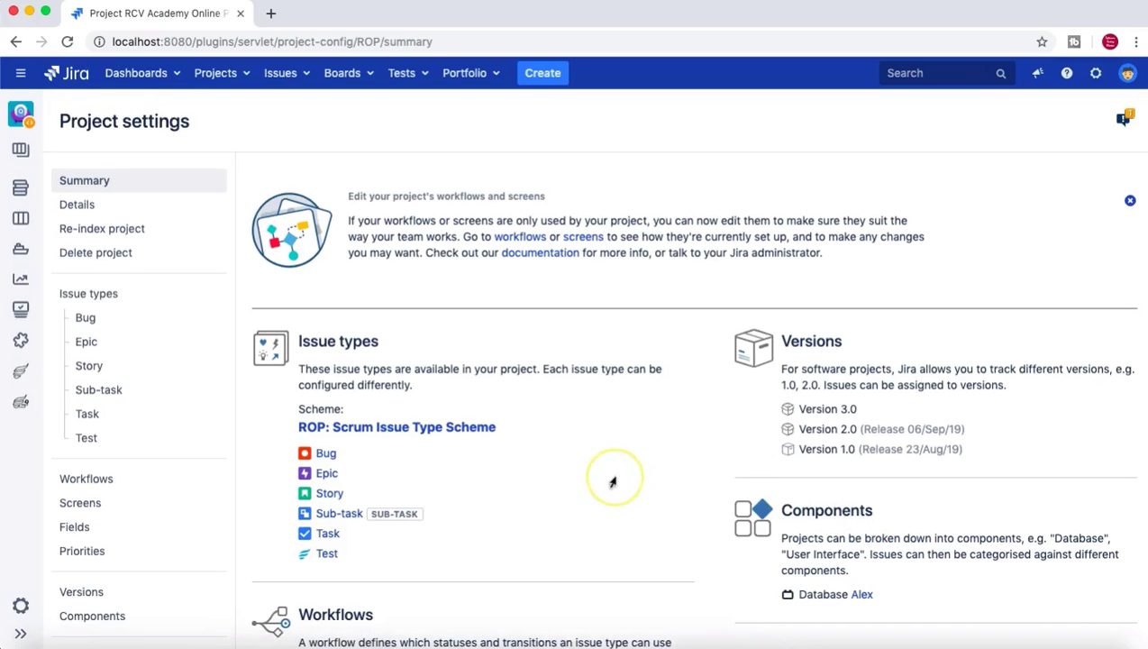
Review the ROP Summary sections (Scrum issue types, versions 1.0–3.0, Database component), then open Workflows.
scroll(613, 483, down, 2)
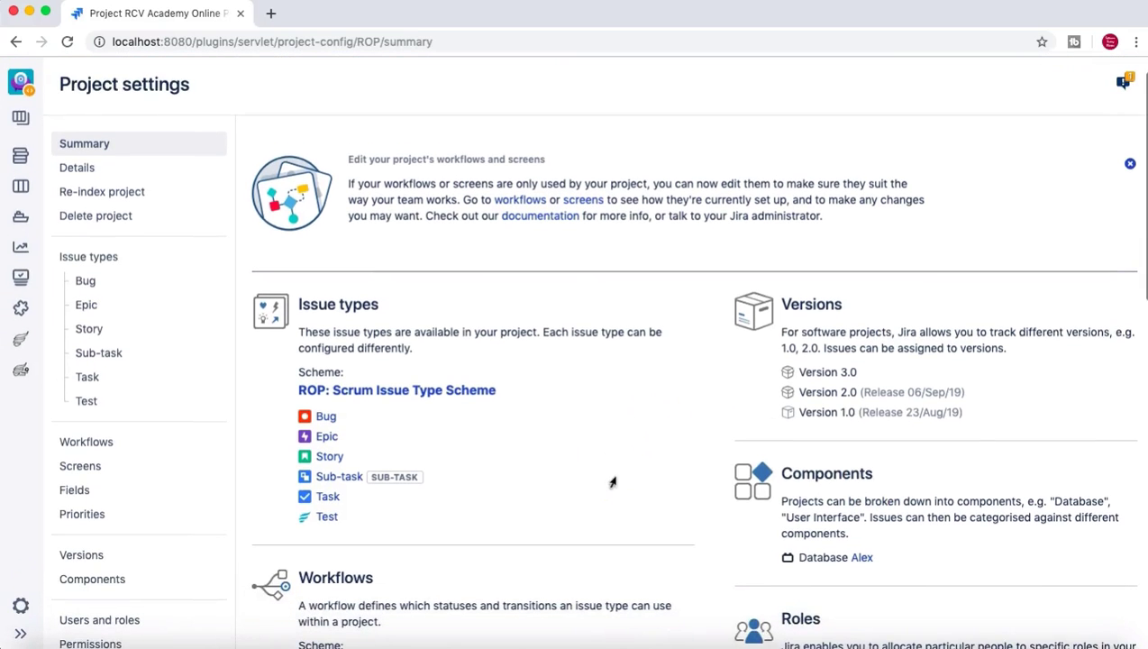
scroll(598, 407, down, 5)
scroll(596, 411, down, 4)
scroll(596, 411, up, 8)
scroll(596, 411, down, 8)
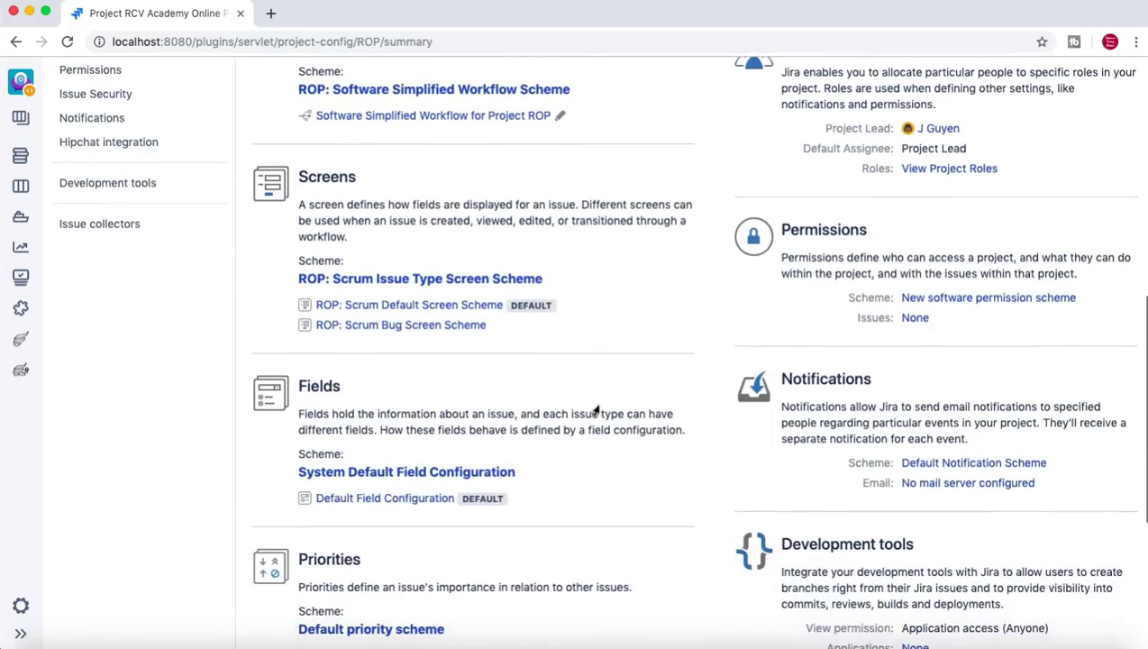
scroll(514, 488, down, 1)
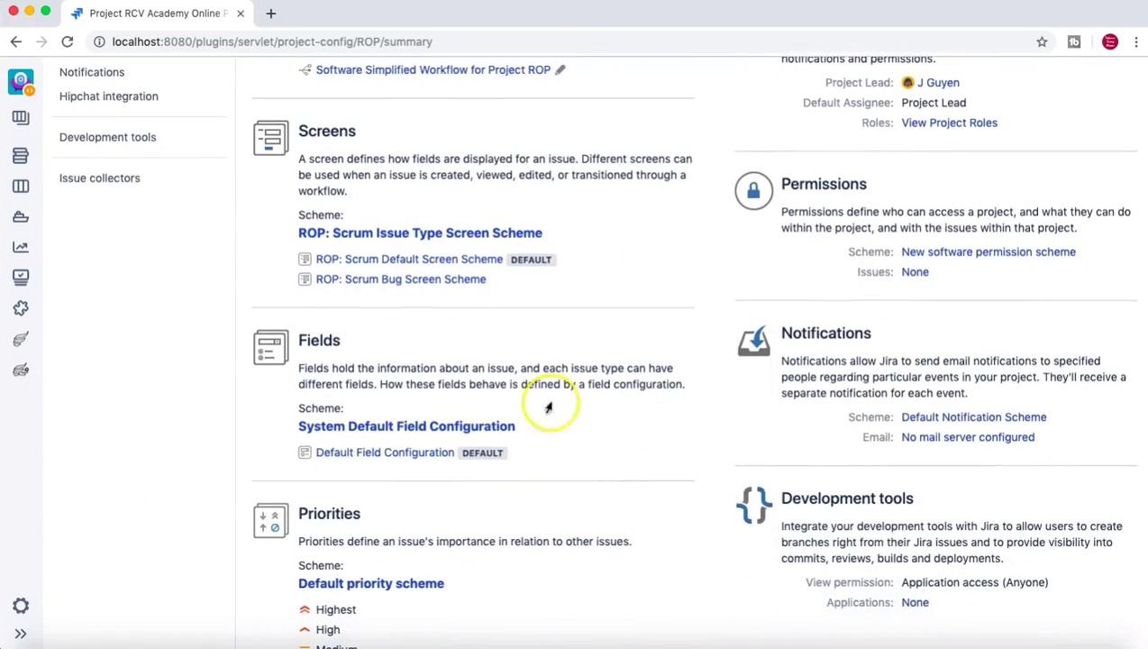
scroll(546, 408, up, 2)
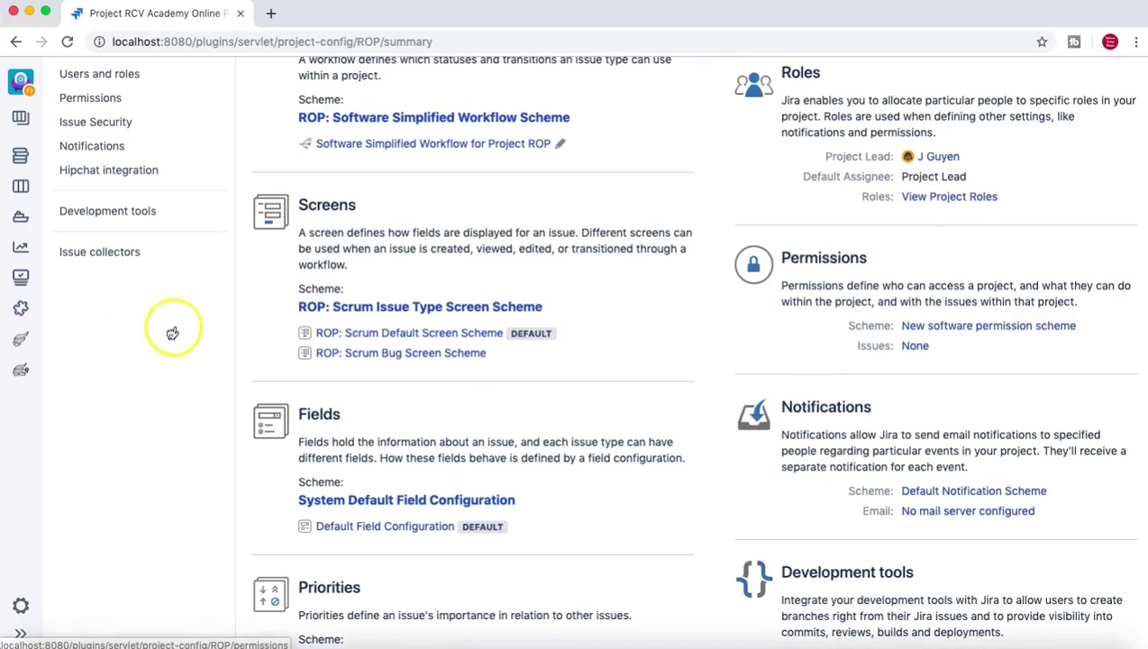
scroll(271, 383, up, 6)
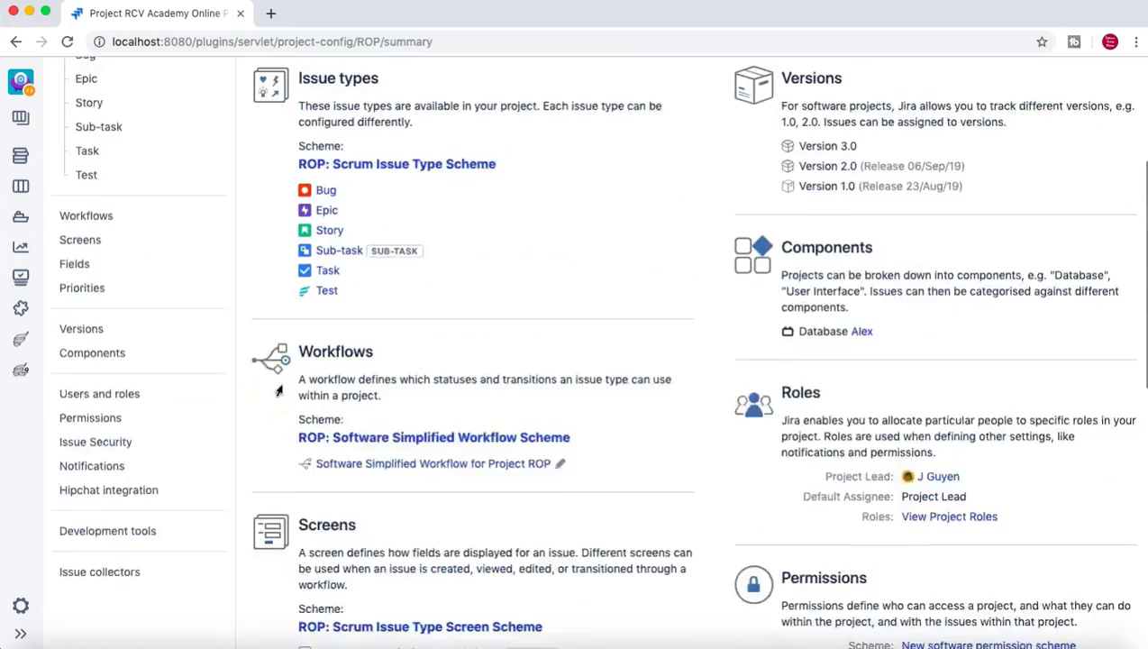
scroll(278, 390, up, 2)
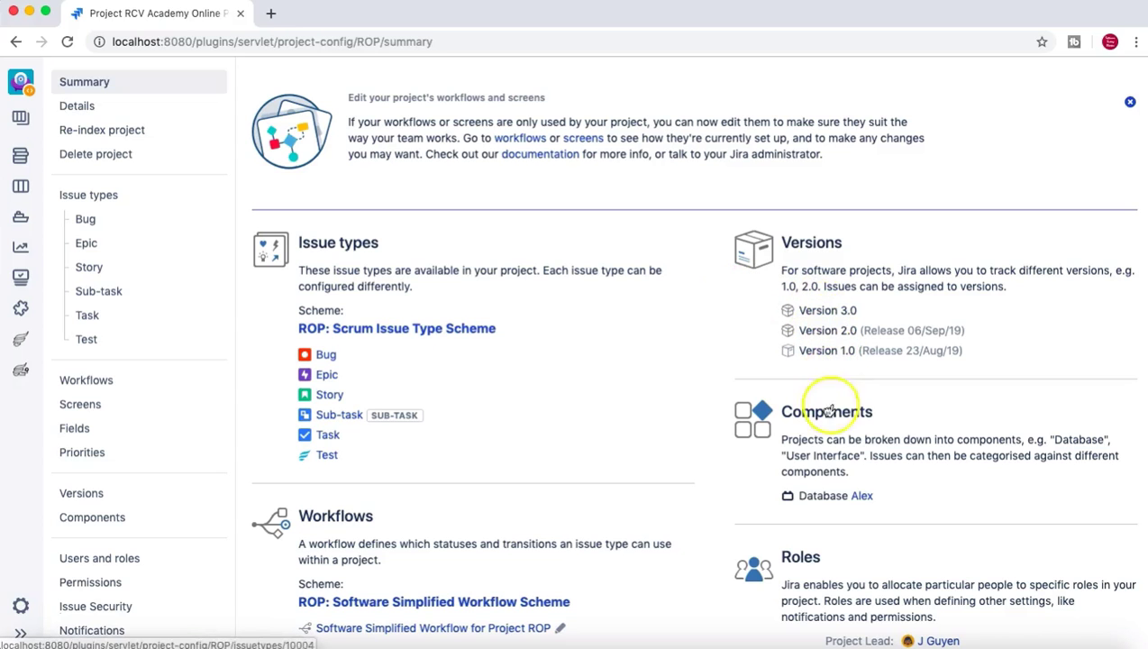
scroll(717, 427, down, 3)
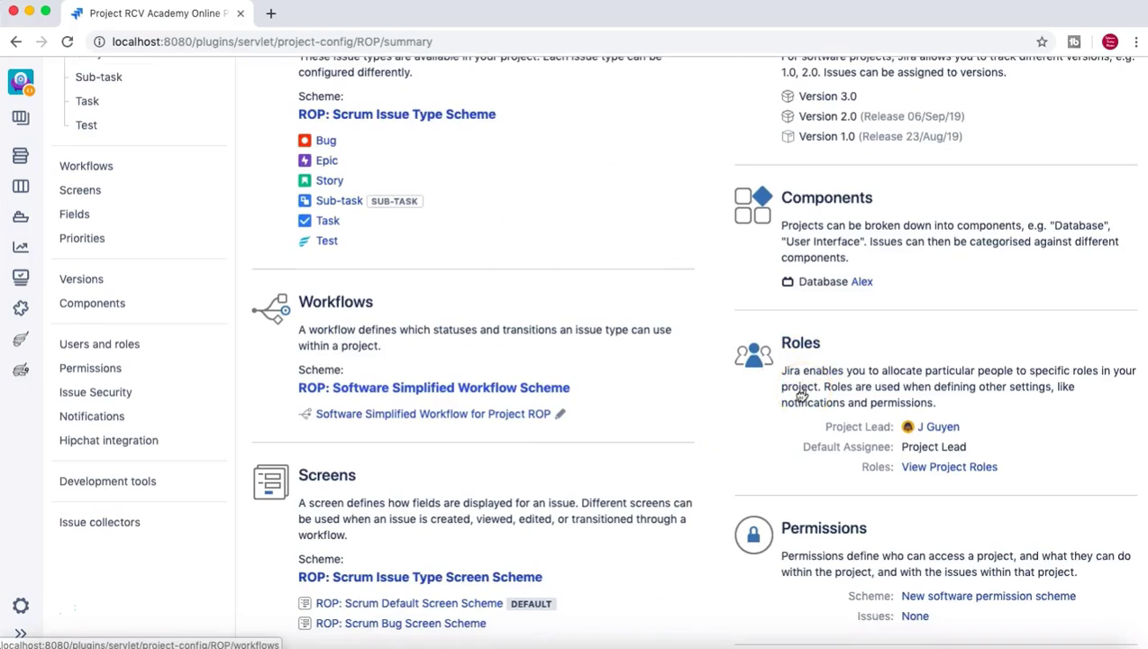
scroll(801, 396, up, 1)
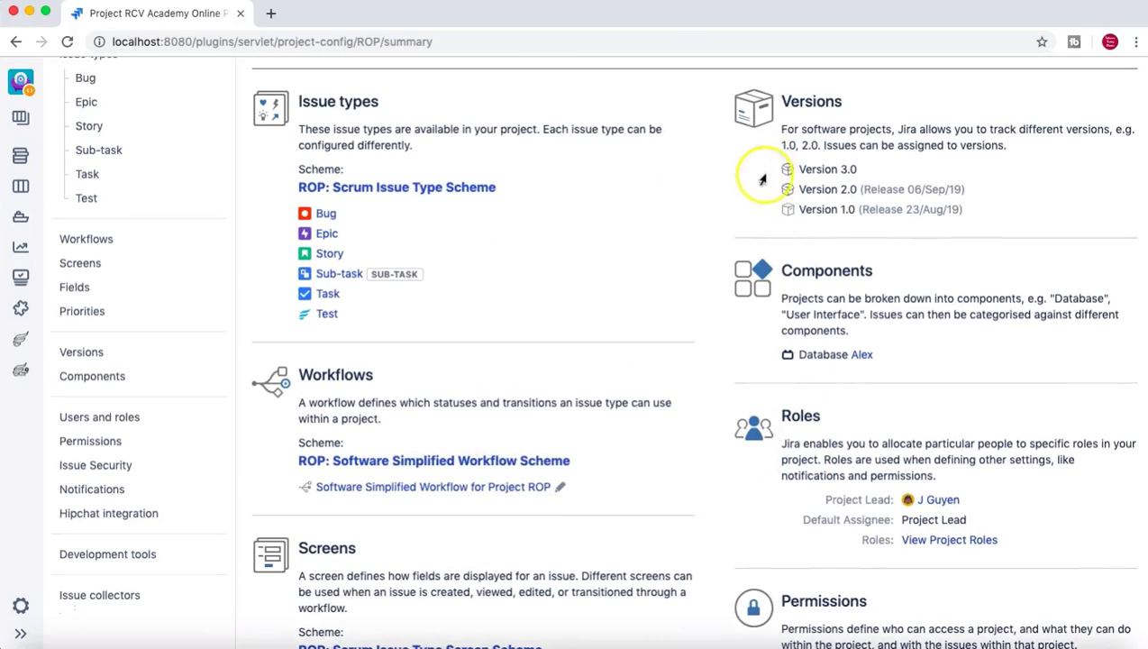
scroll(665, 274, down, 2)
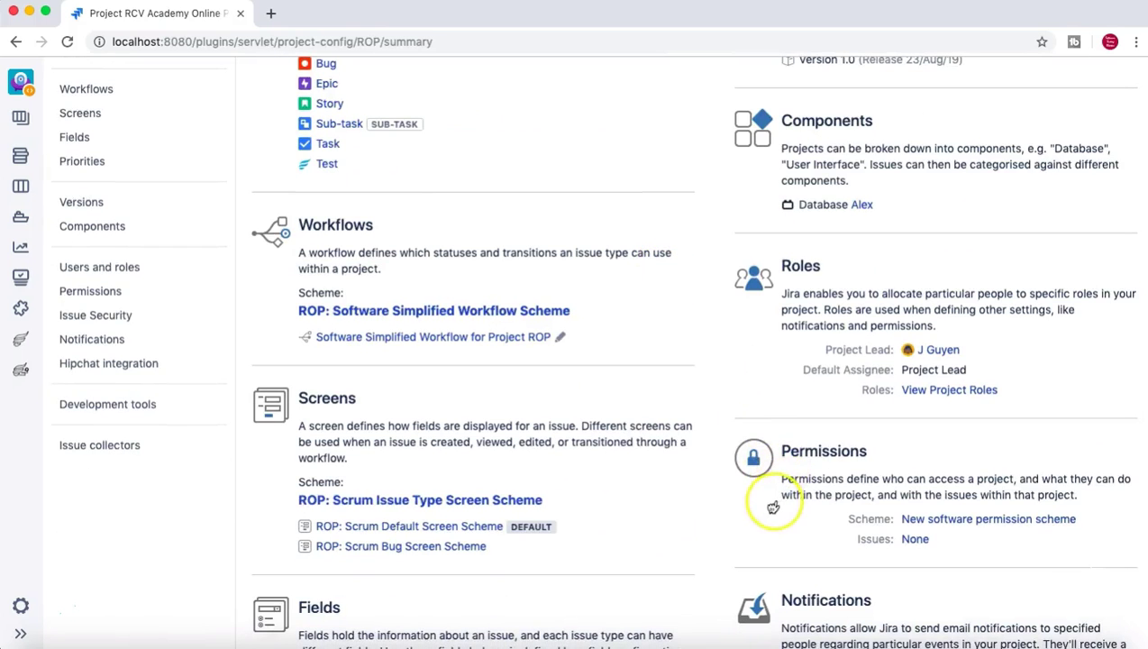
scroll(768, 487, down, 1)
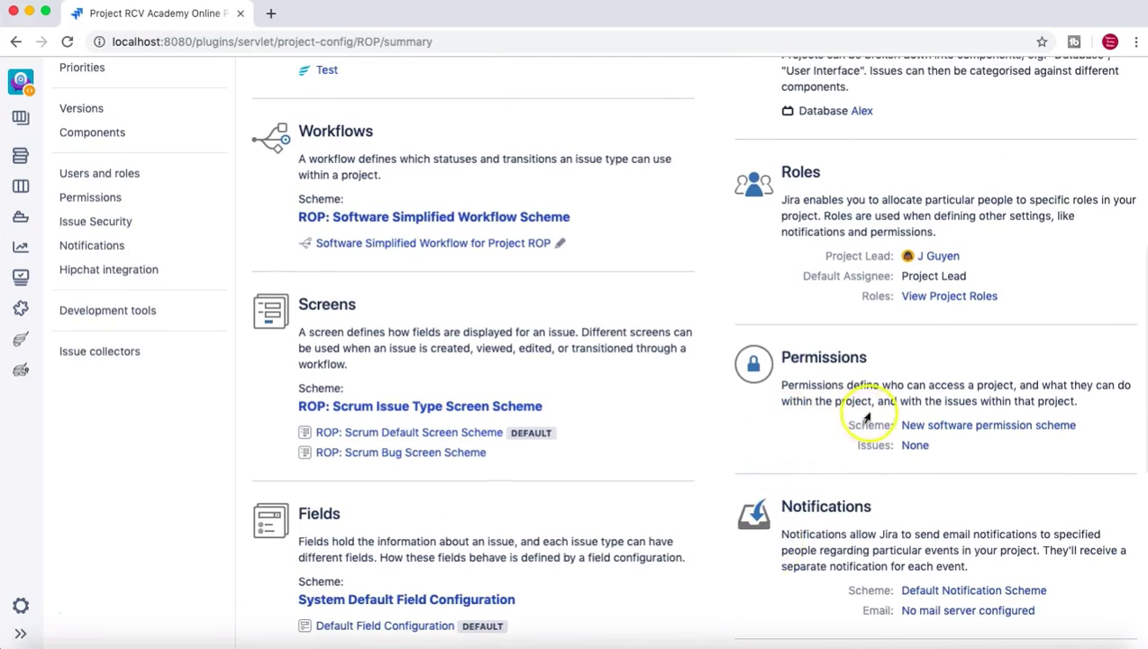
scroll(839, 416, up, 1)
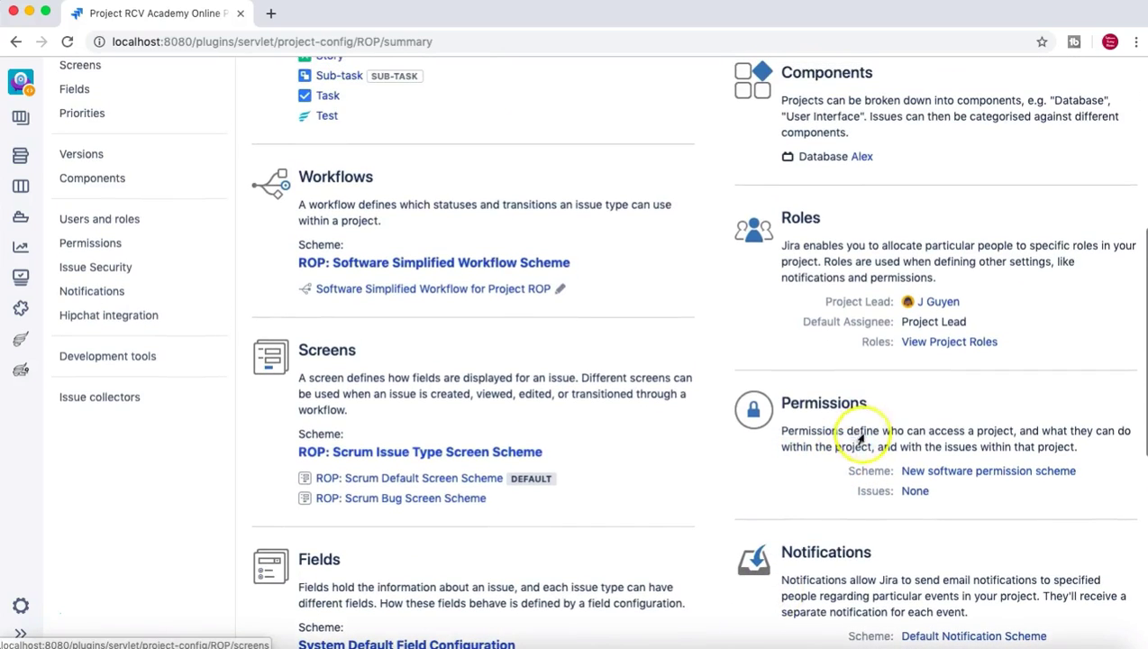
scroll(827, 330, up, 1)
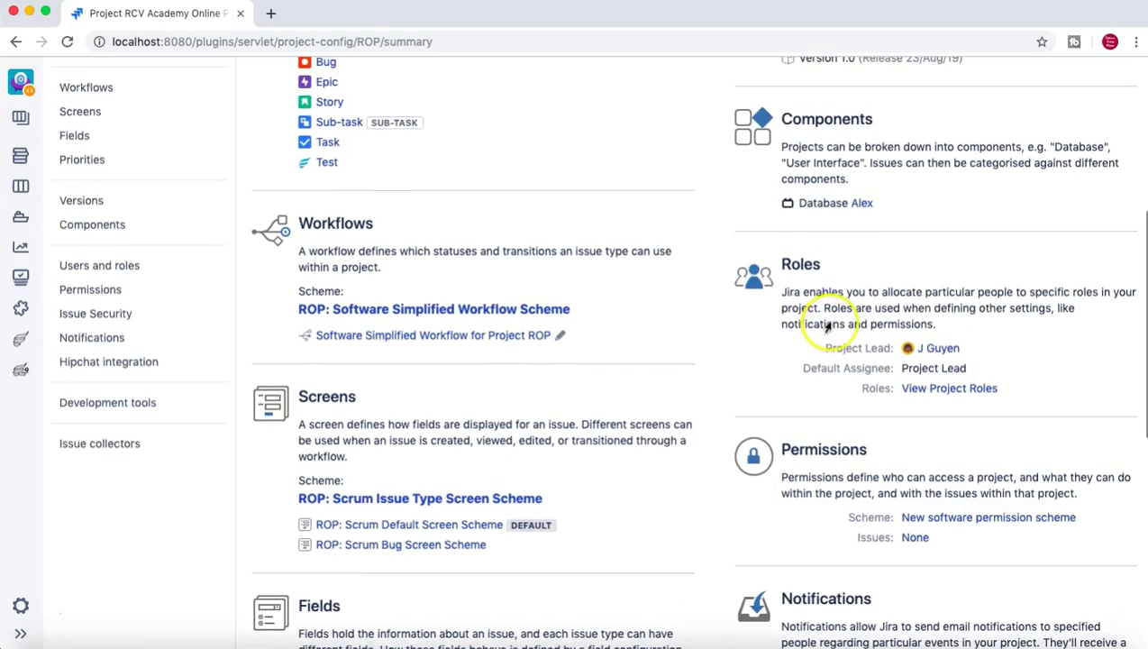
scroll(840, 322, up, 4)
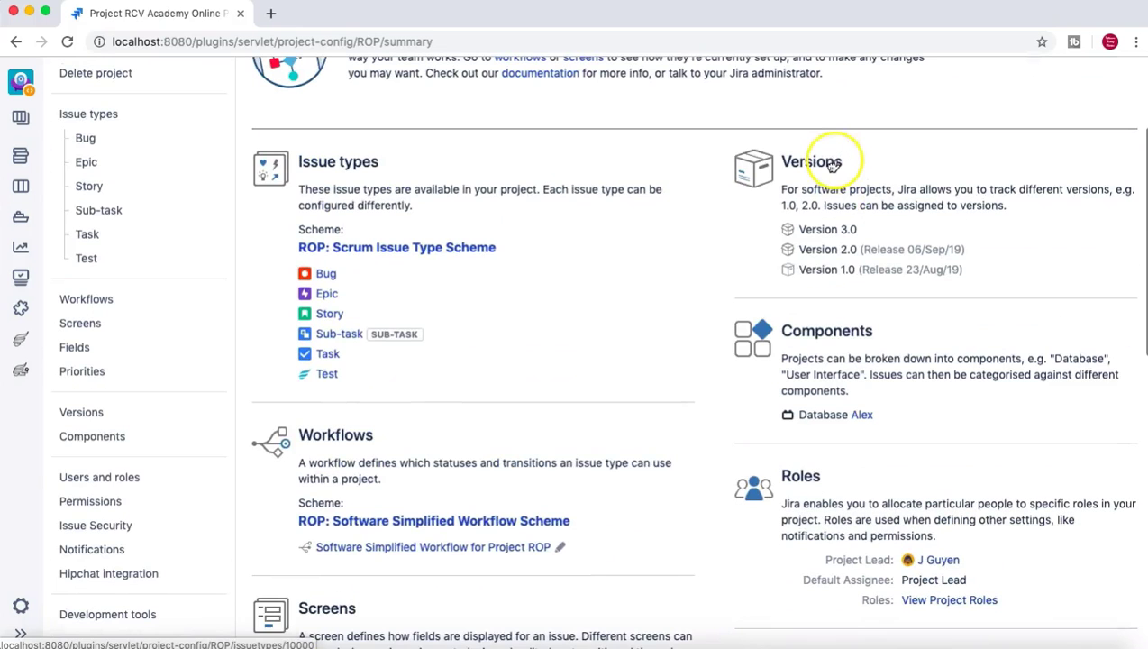
click(753, 527)
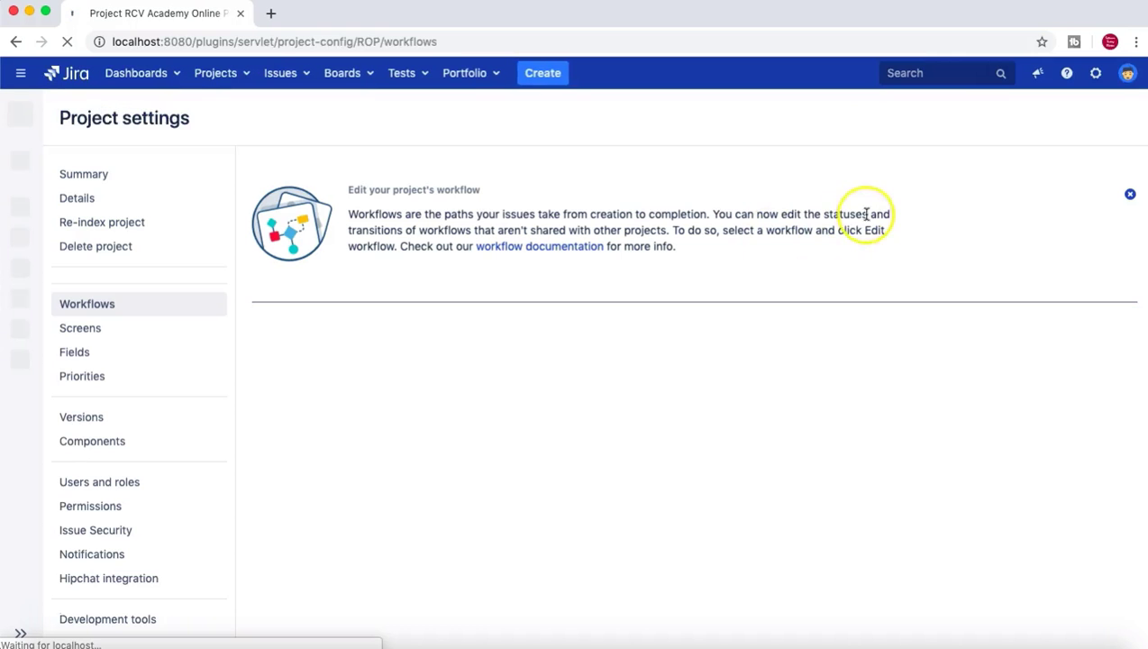
Highlight the 'Scheme used by this project' label, then return to the Summary page.
scroll(606, 352, down, 1)
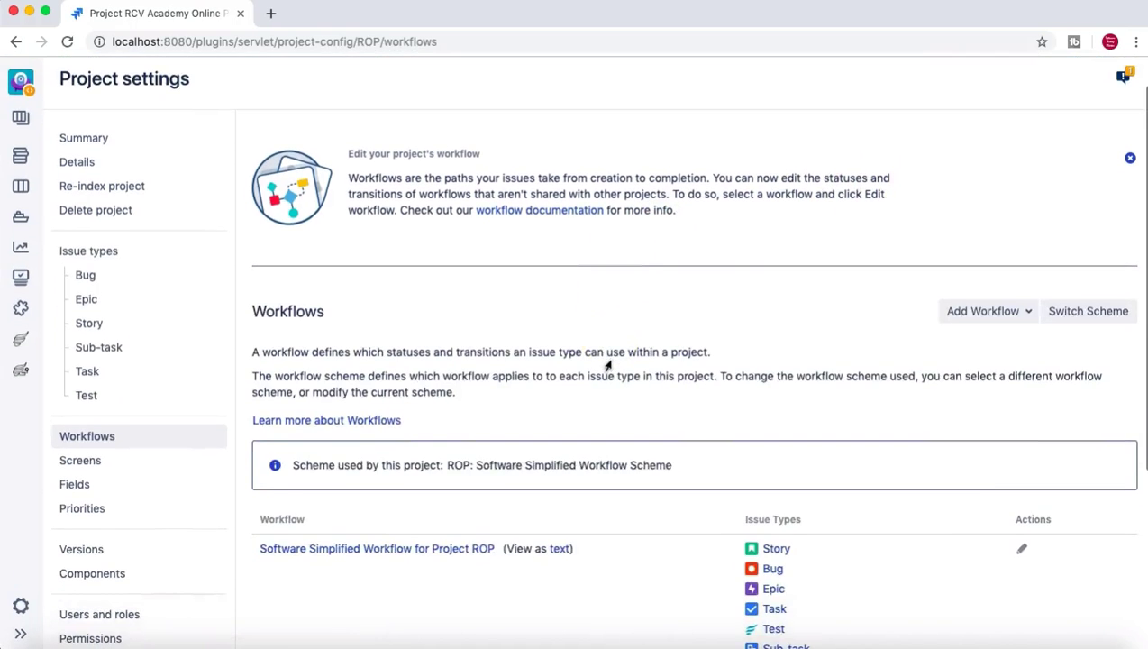
scroll(608, 366, down, 2)
drag(858, 355, 730, 357)
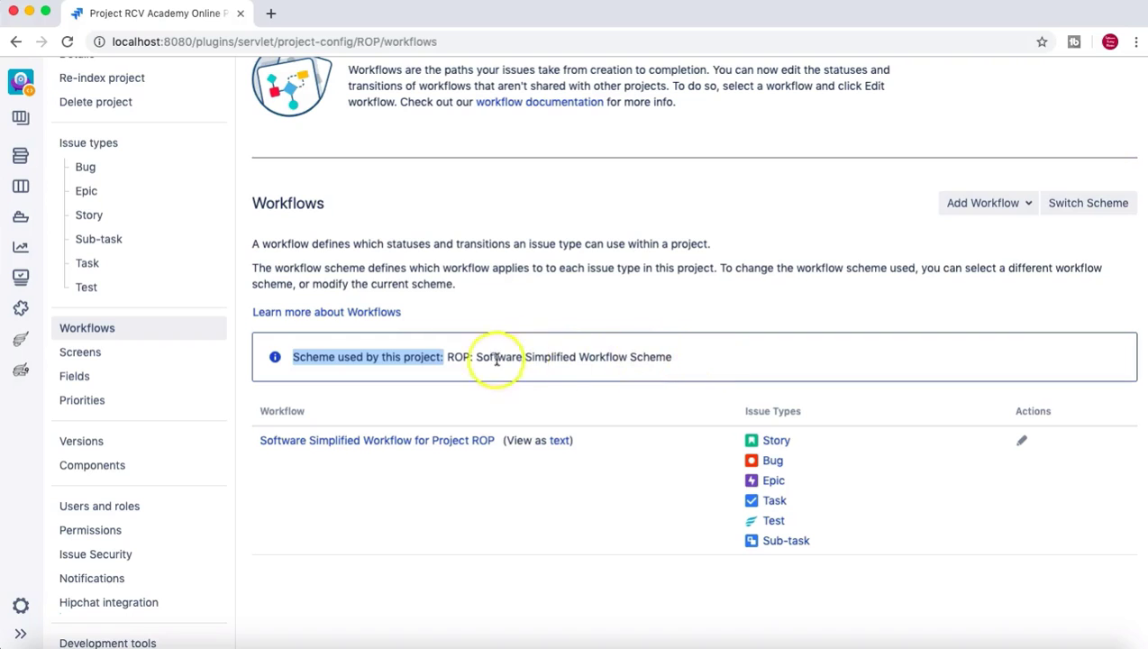
scroll(478, 356, down, 2)
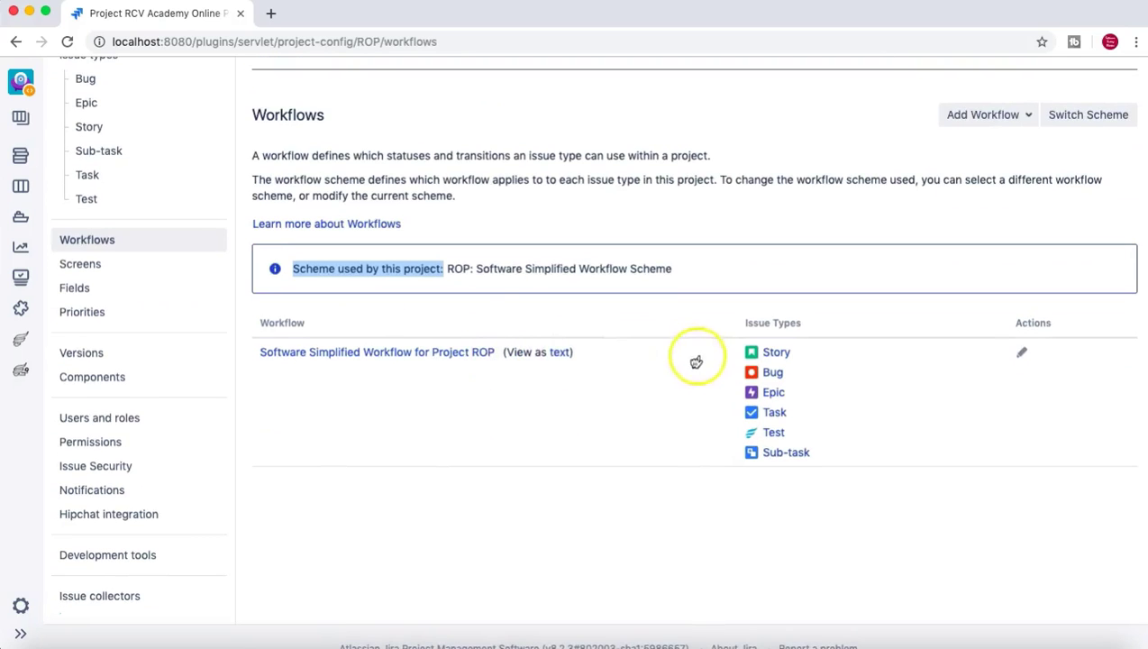
scroll(480, 329, up, 3)
scroll(480, 329, up, 1)
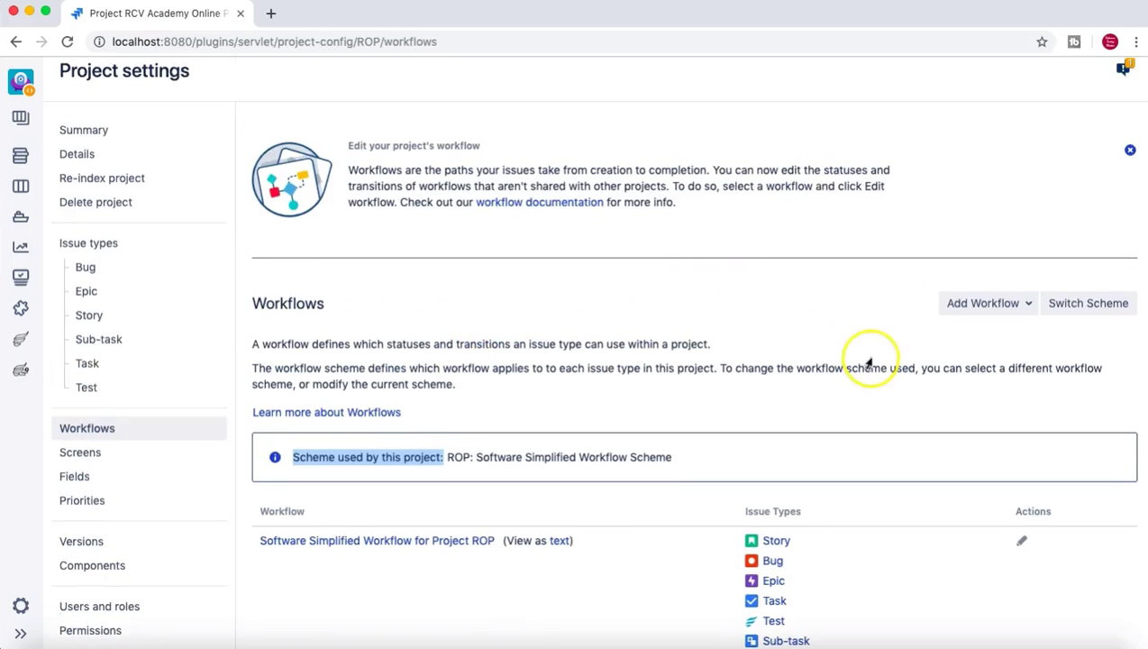
key(shift+Tab)
key(shift+Tab)
key(shift+Tab)
key(Return)
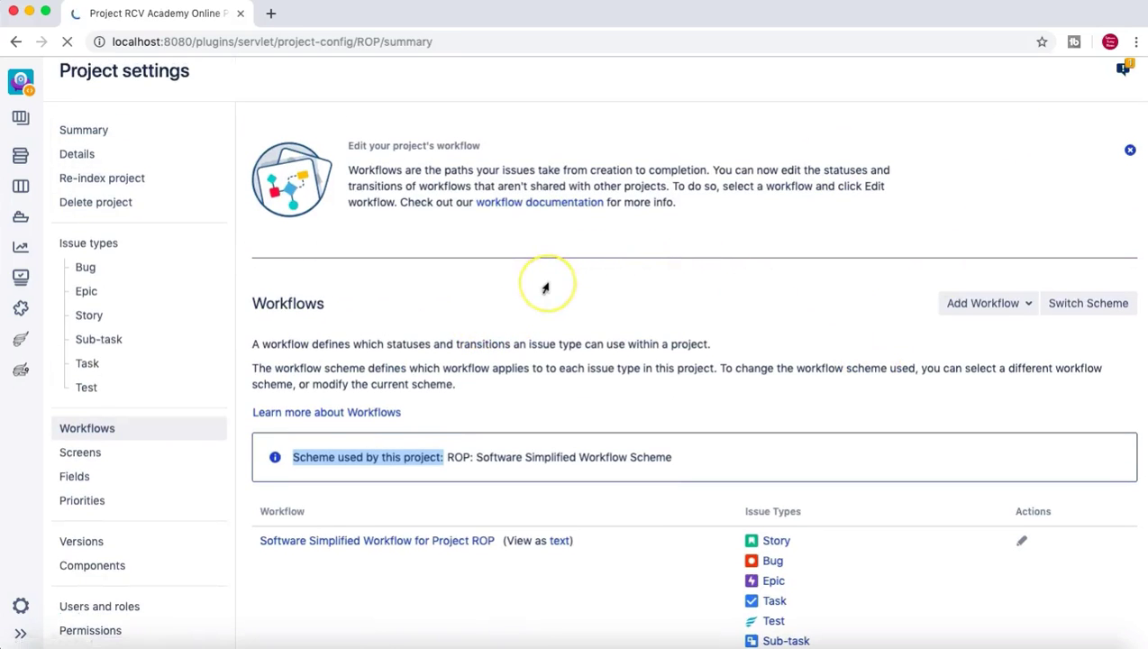
Highlight and clear the Fields section description, then open the ROP project's Fields settings.
scroll(569, 410, down, 6)
scroll(569, 420, down, 3)
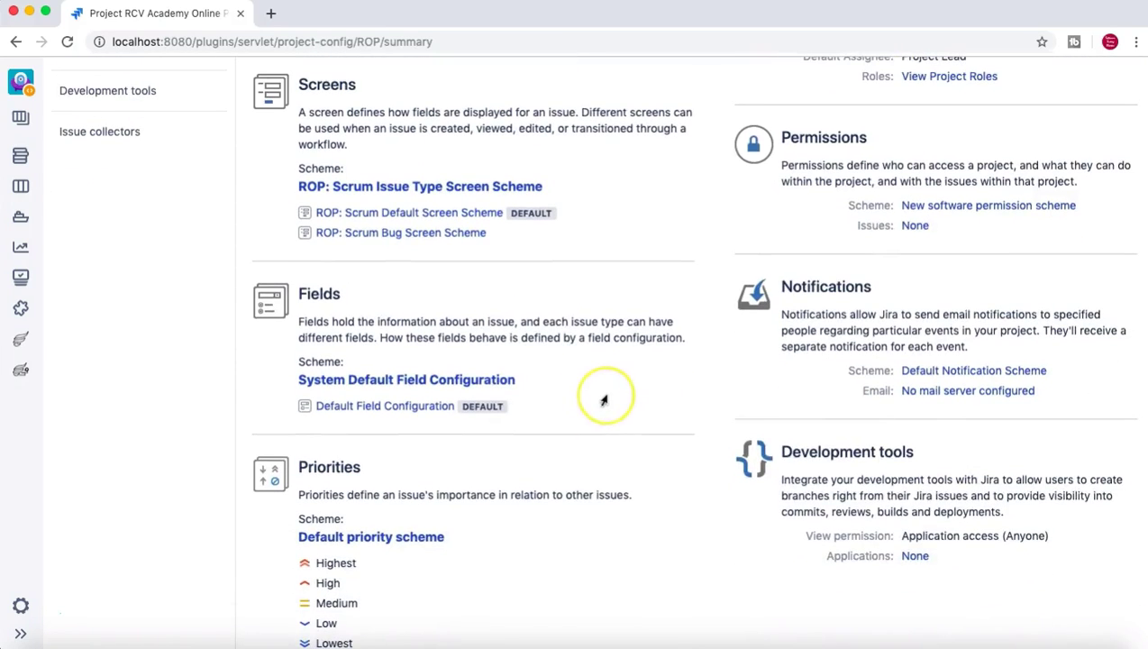
scroll(604, 400, down, 1)
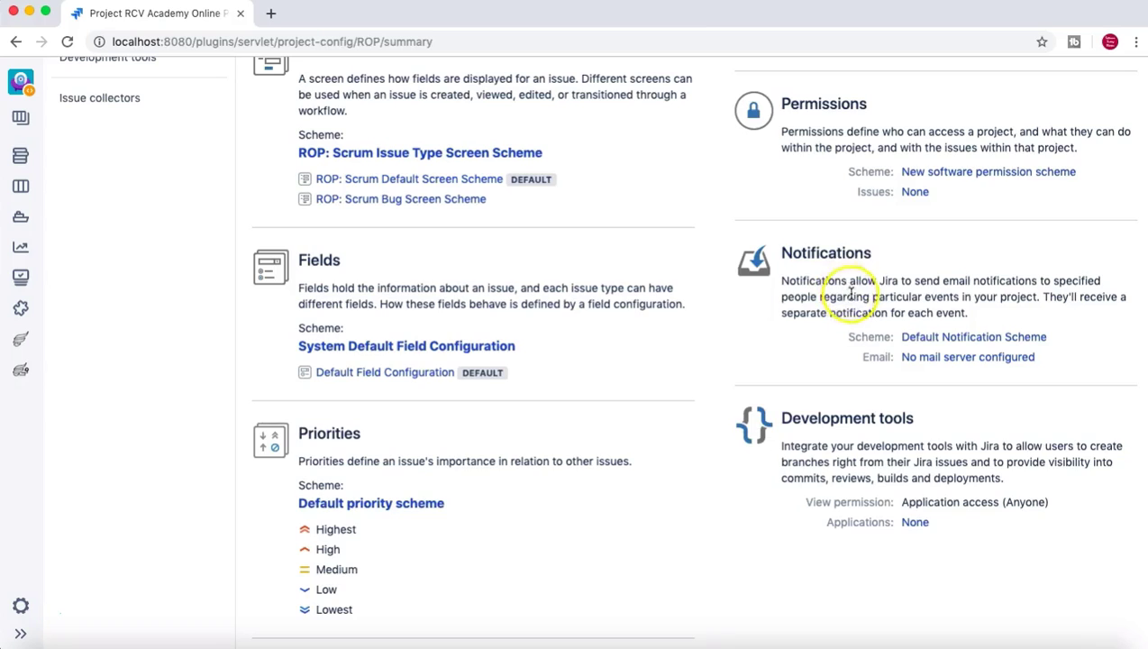
scroll(851, 293, up, 3)
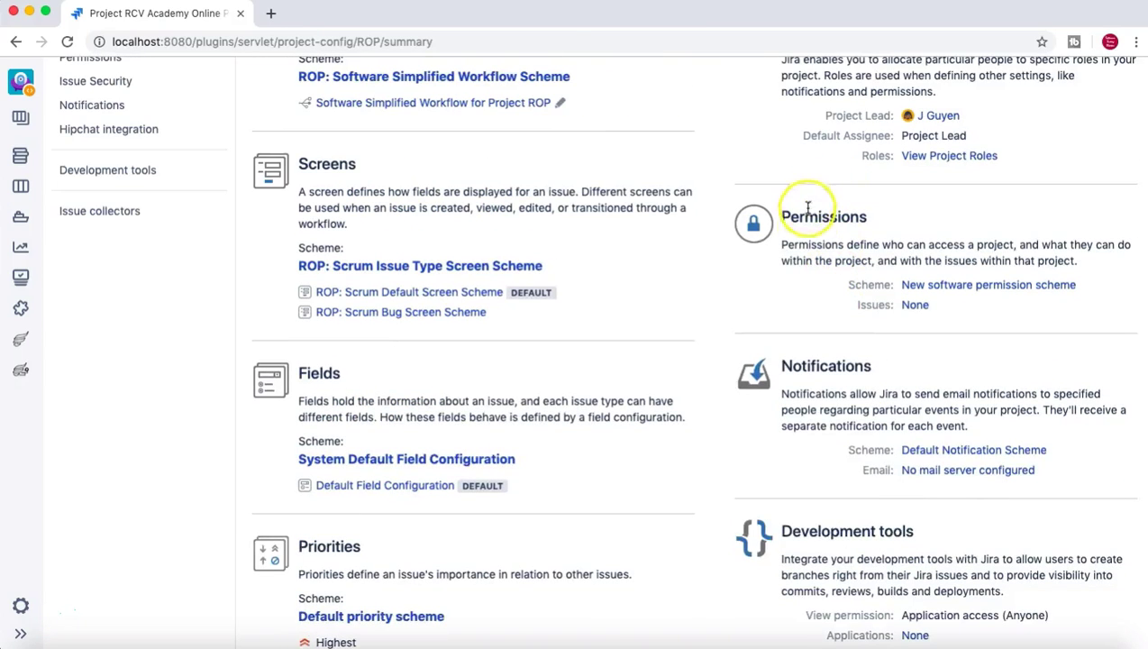
scroll(784, 225, down, 4)
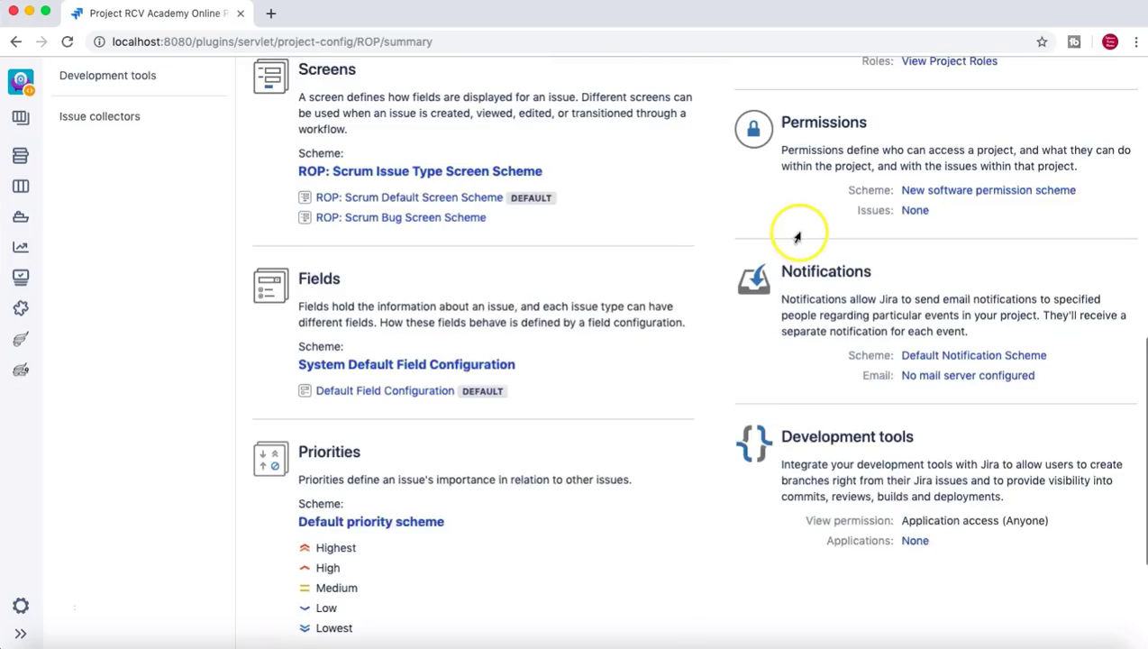
drag(851, 270, 804, 314)
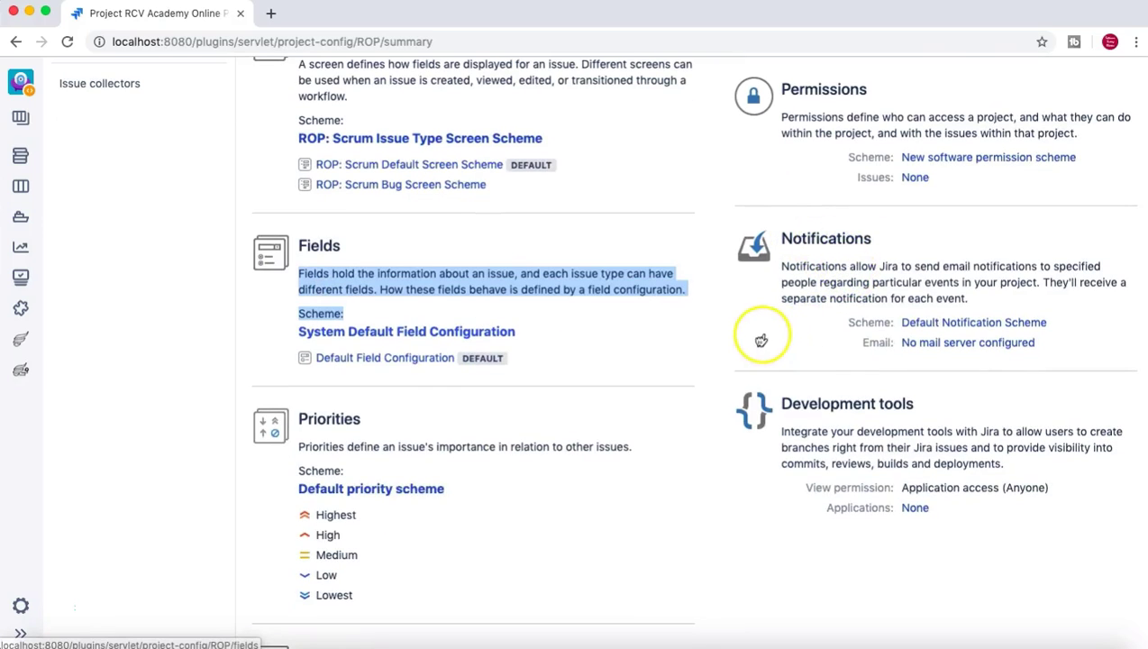
scroll(694, 456, down, 2)
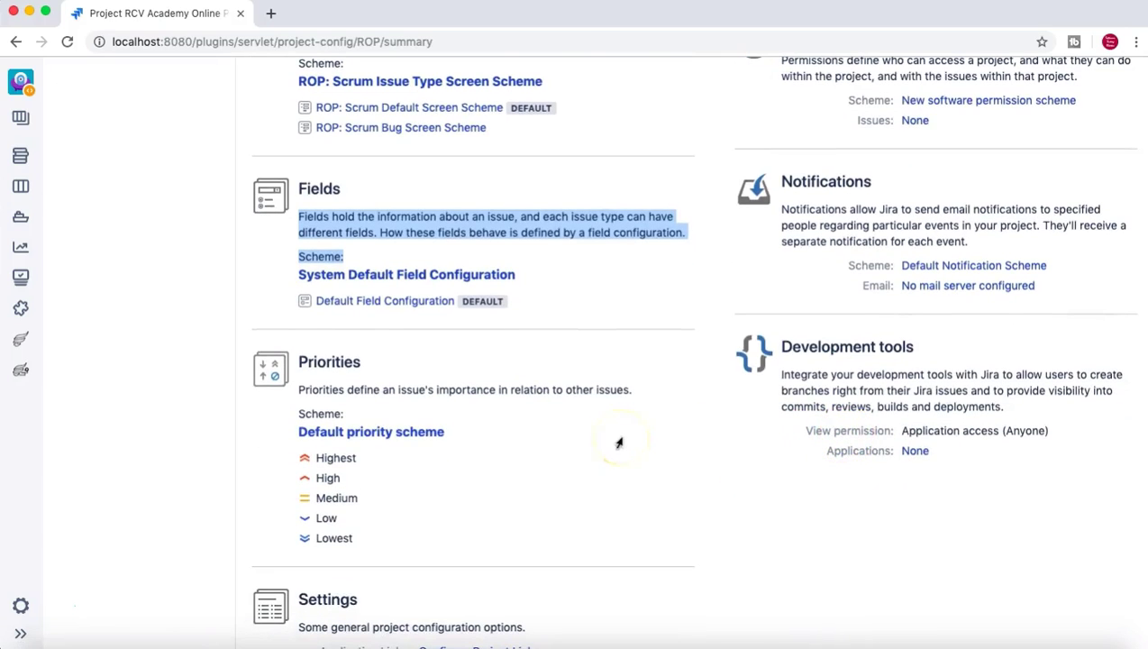
scroll(619, 442, down, 3)
scroll(618, 442, up, 3)
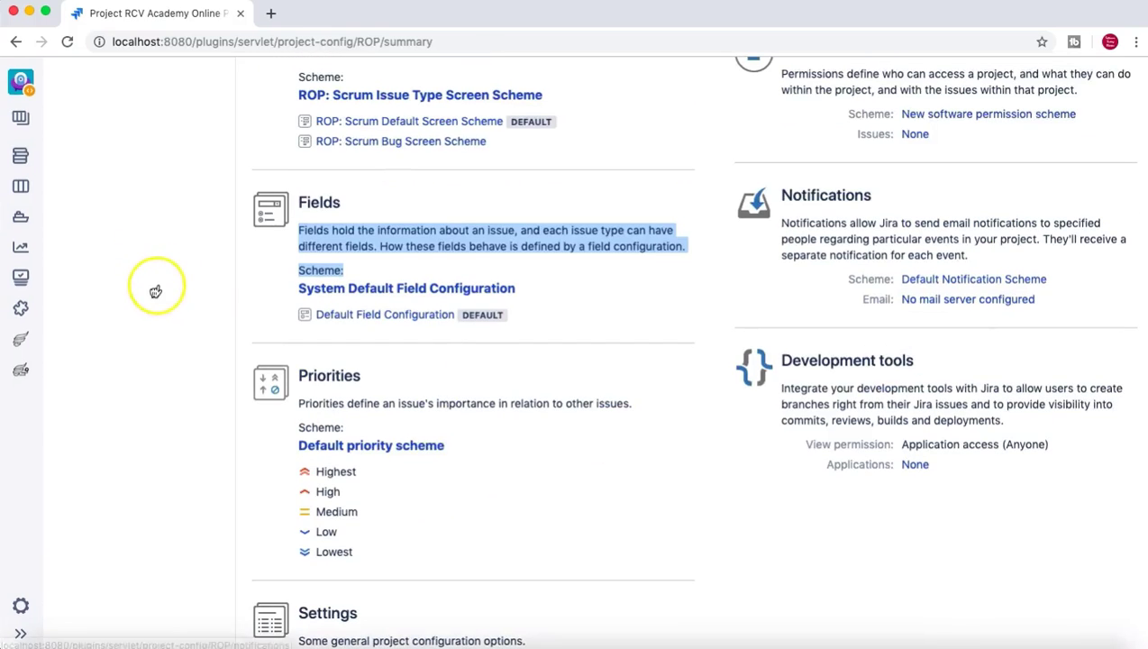
scroll(156, 289, up, 3)
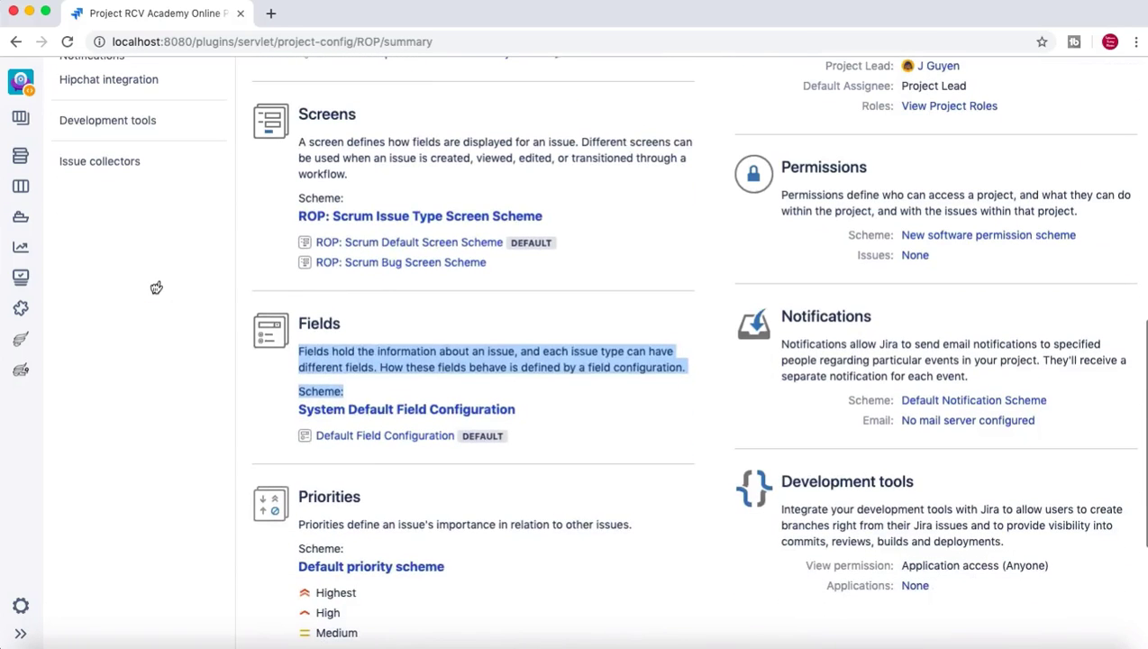
click(241, 346)
click(658, 414)
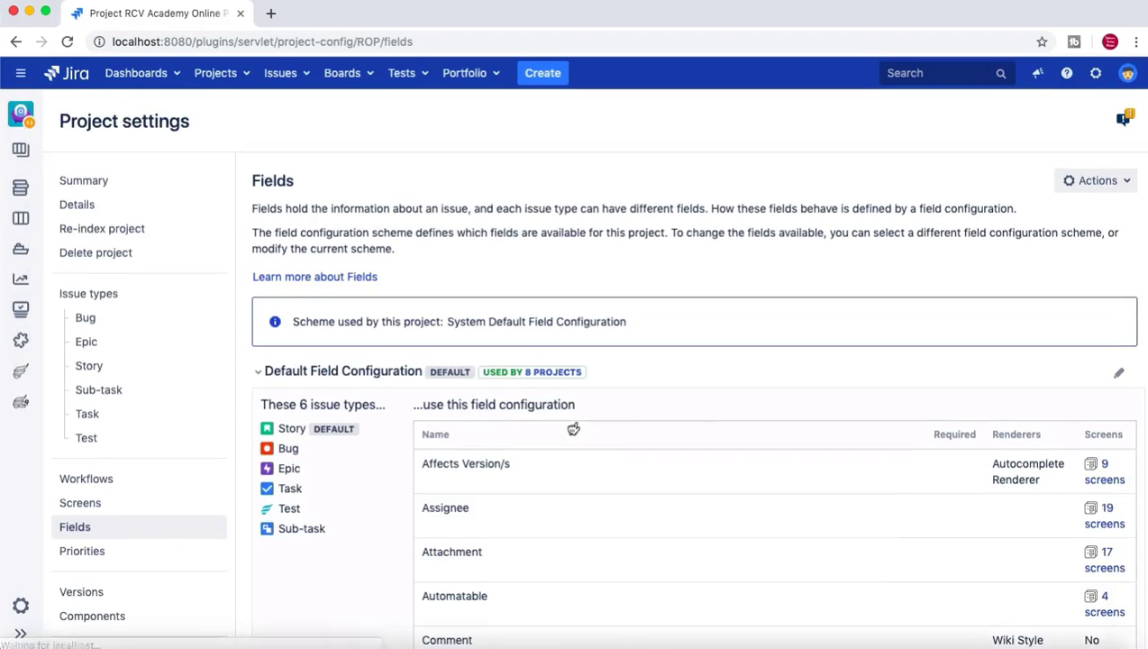
View the 'USED BY 8 PROJECTS' list for the field configuration twice, closing it each time.
scroll(574, 430, down, 1)
click(616, 365)
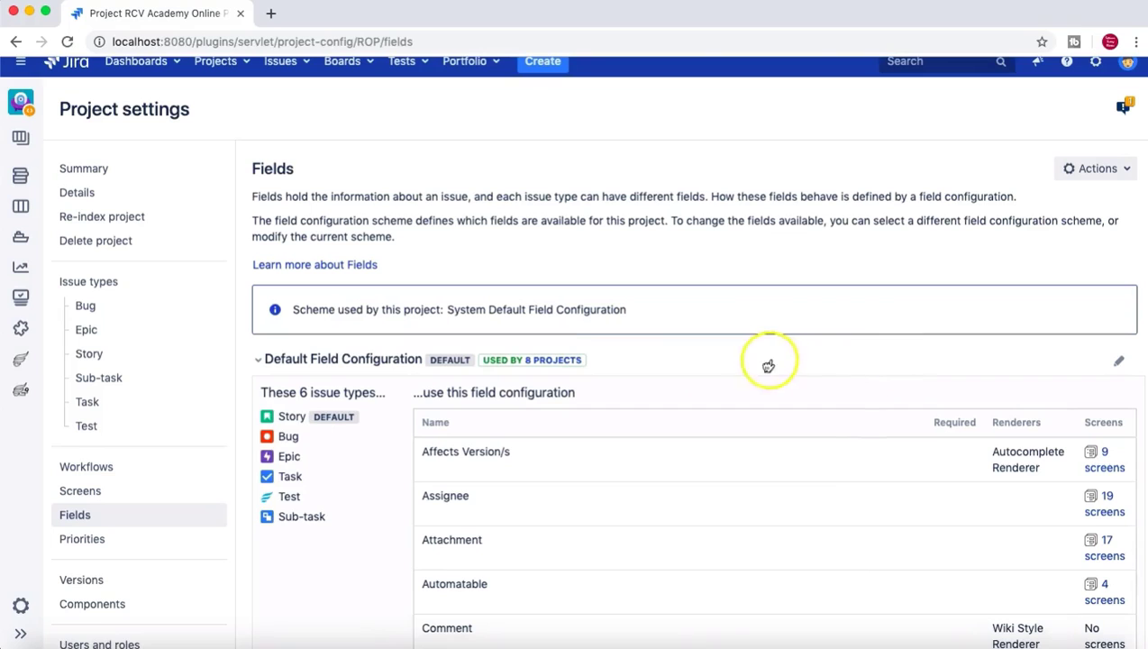
click(585, 361)
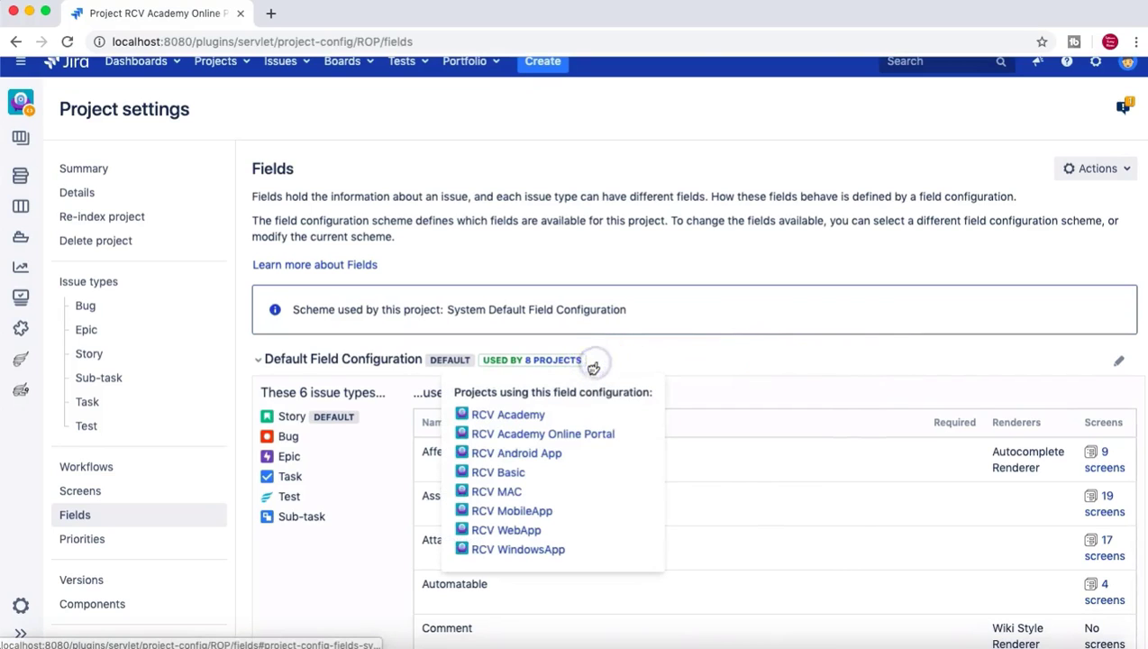
click(445, 351)
scroll(451, 374, down, 3)
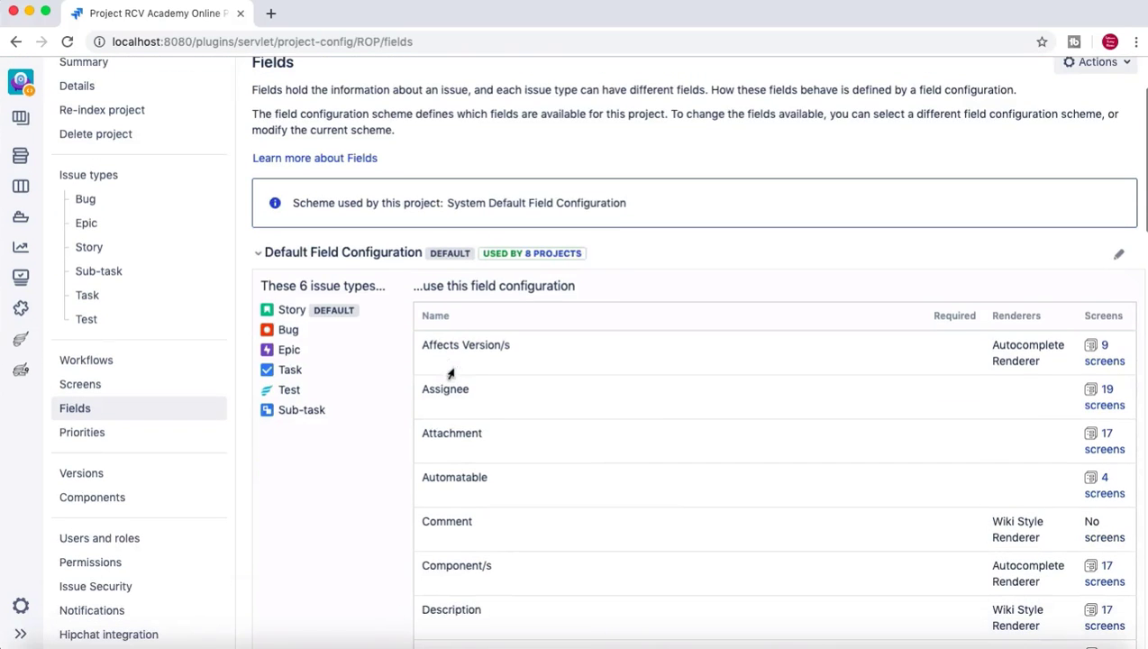
click(606, 255)
click(802, 479)
scroll(802, 484, up, 2)
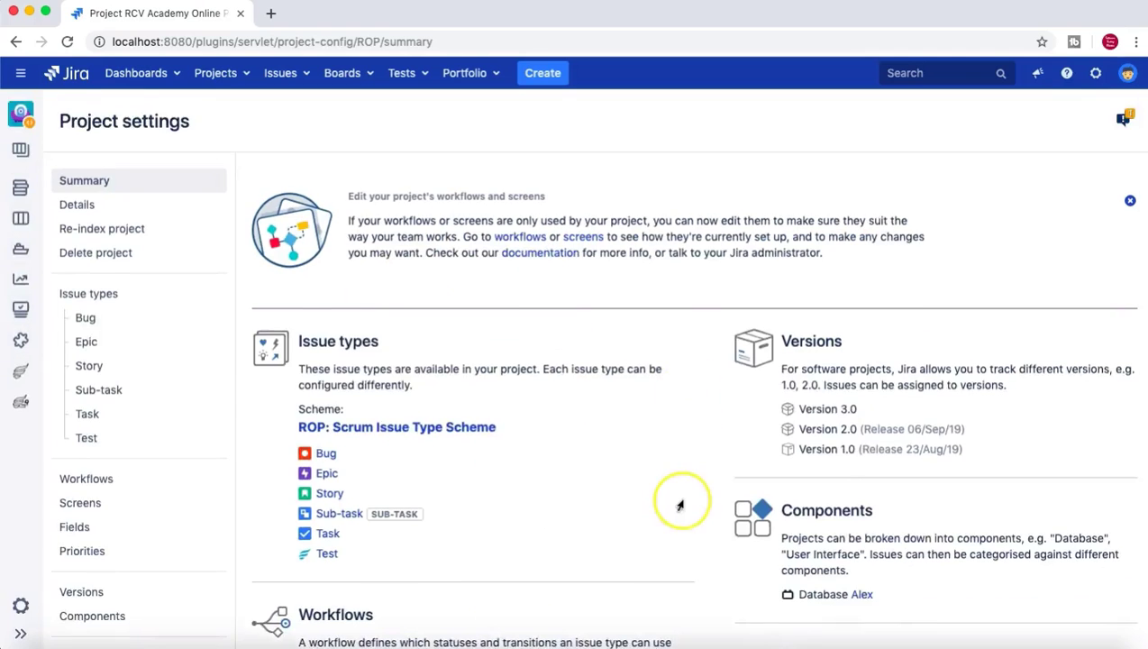
scroll(680, 506, down, 10)
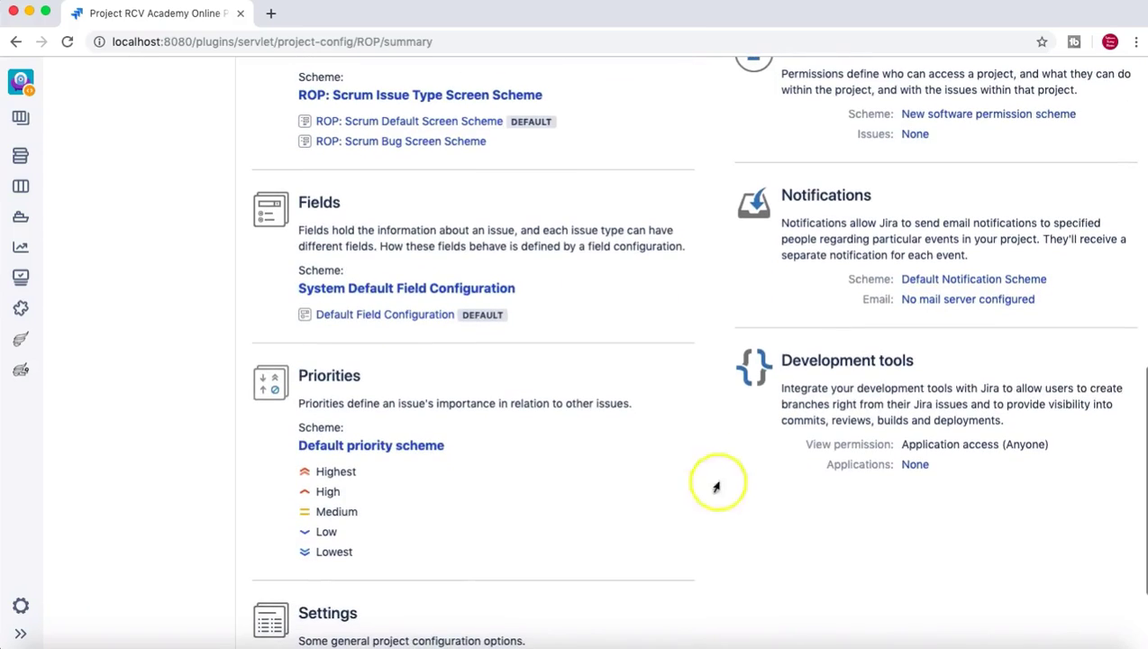
scroll(699, 445, down, 1)
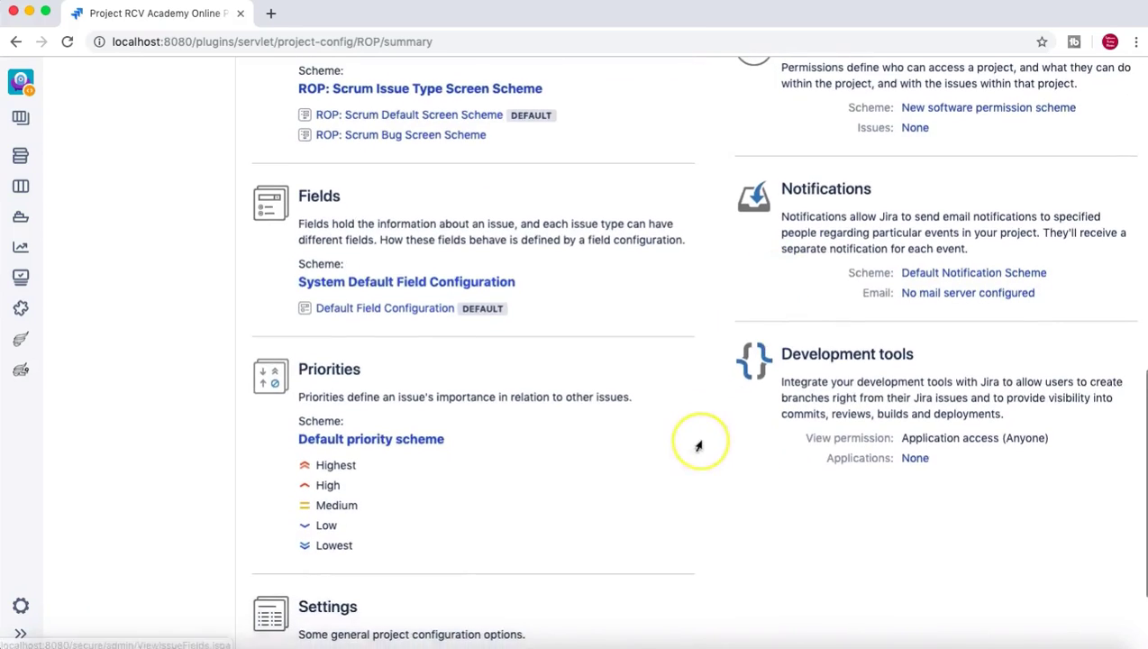
scroll(696, 448, up, 2)
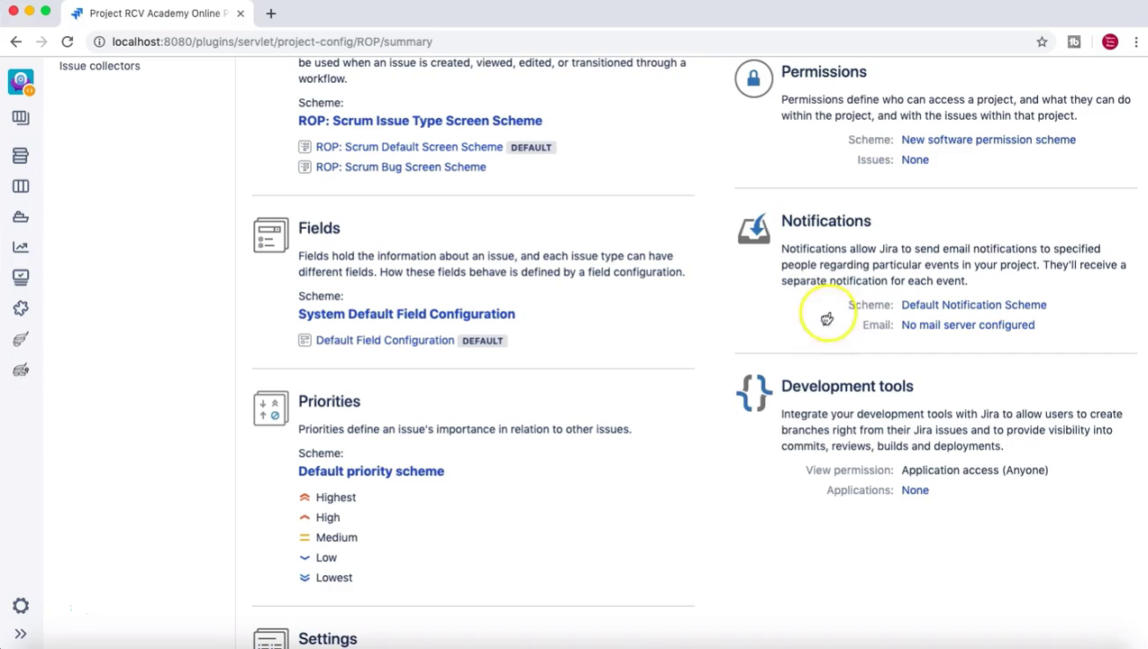
drag(834, 260, 768, 267)
click(769, 267)
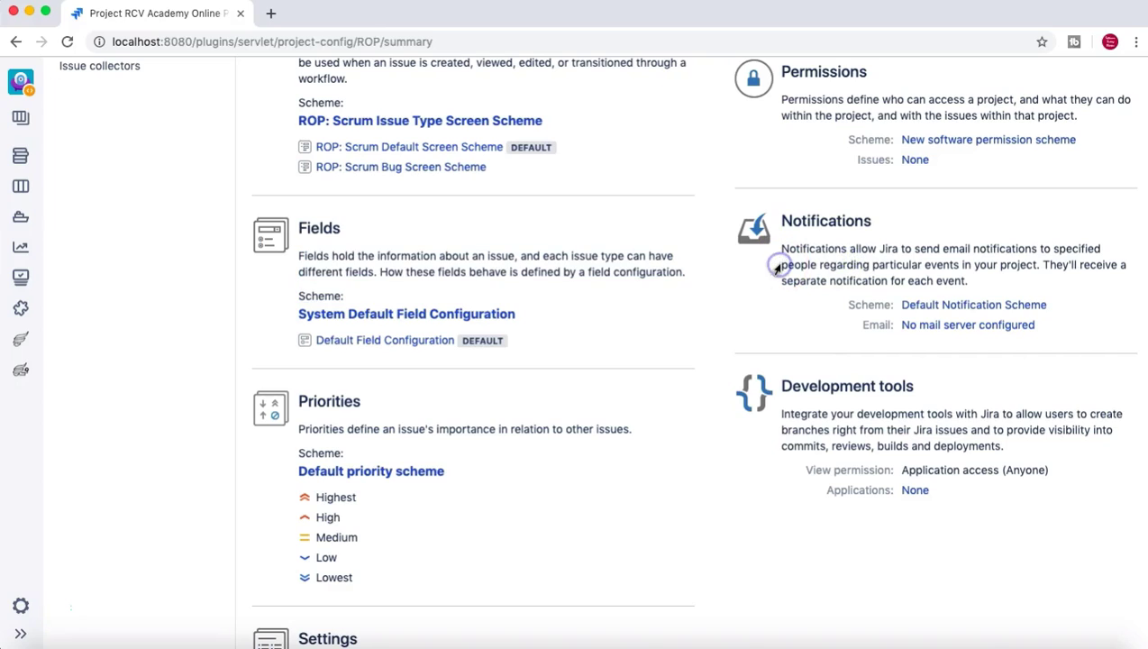